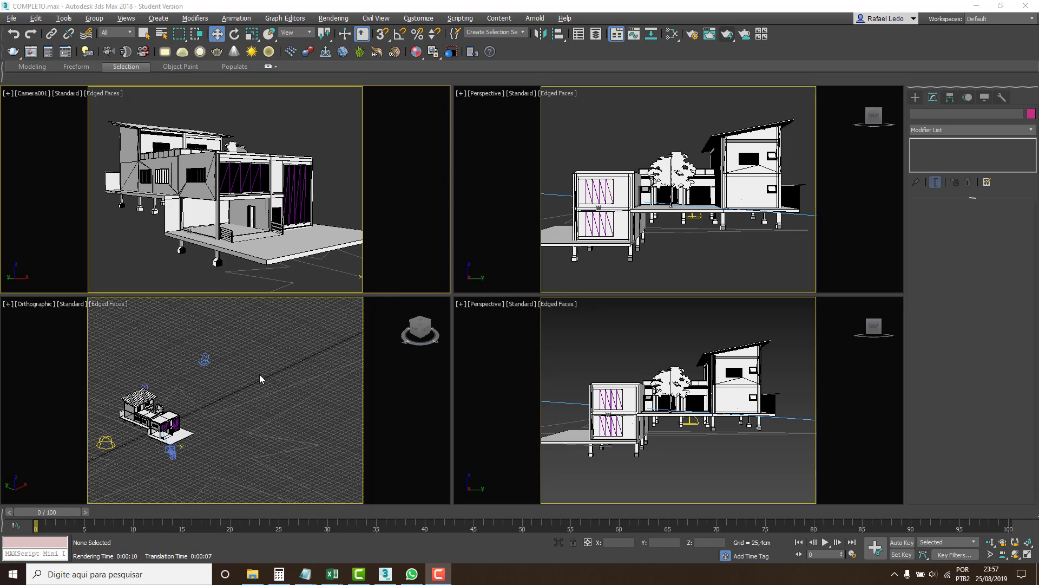
Inspect the parameters of the directional sun light and the skylight beside the house, leaving nothing selected
{"action": "middle_click_drag", "start_coordinate": [246, 378], "coordinate": [265, 367]}
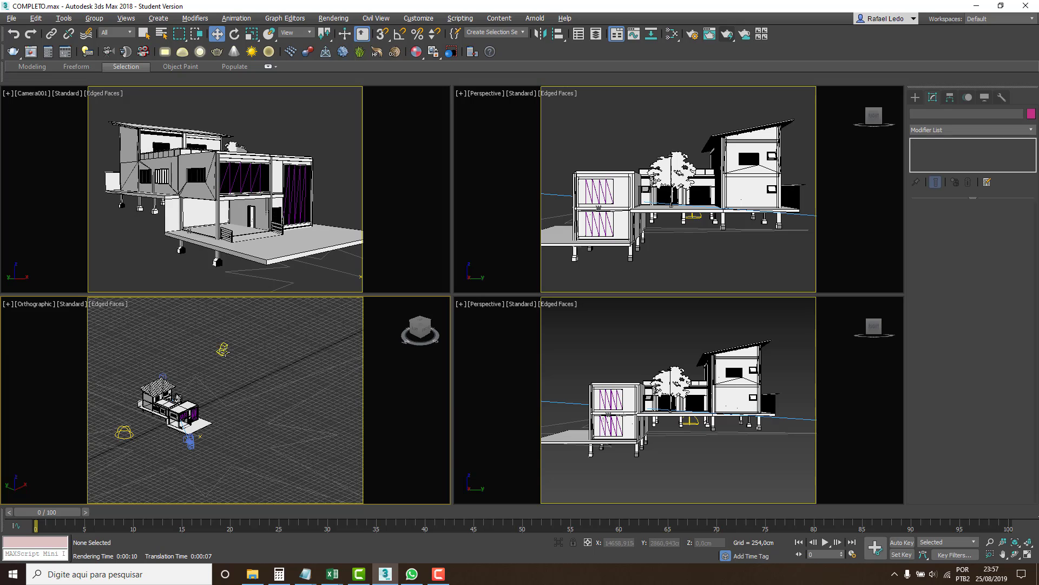
{"action": "left_click", "coordinate": [223, 349]}
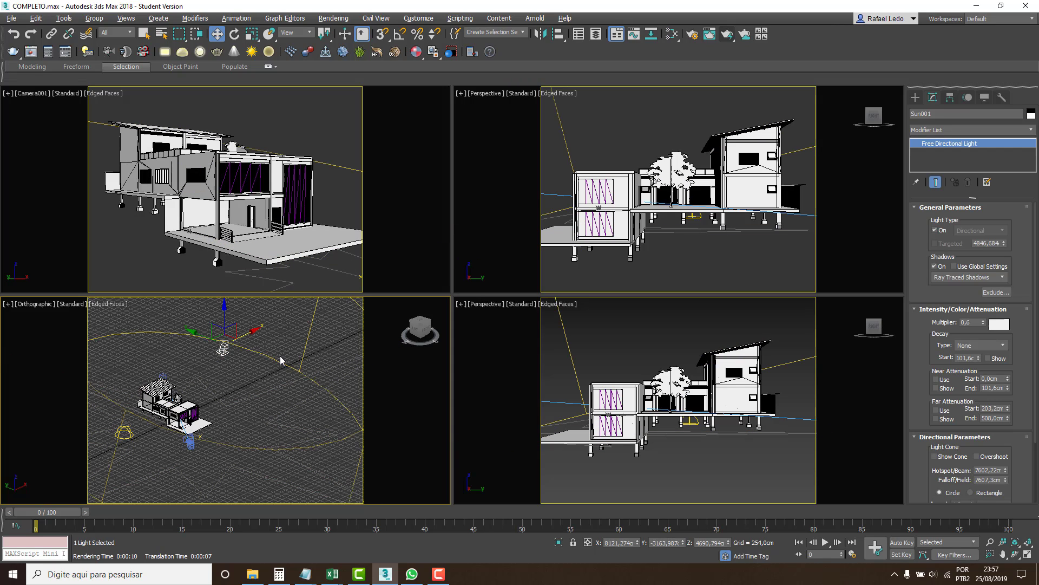
{"action": "left_click", "coordinate": [124, 431]}
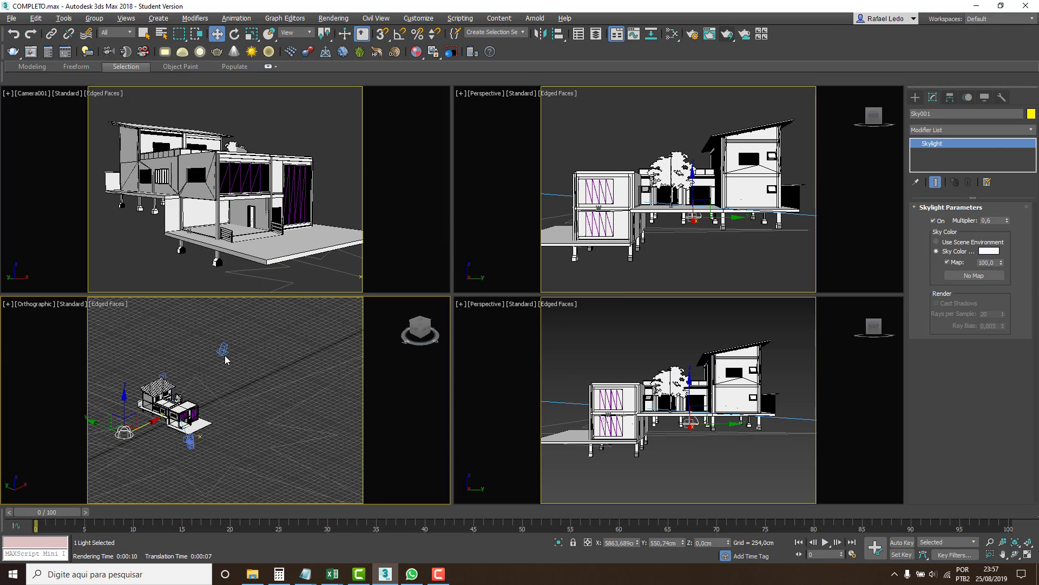
{"action": "middle_click_drag", "start_coordinate": [141, 434], "coordinate": [177, 417]}
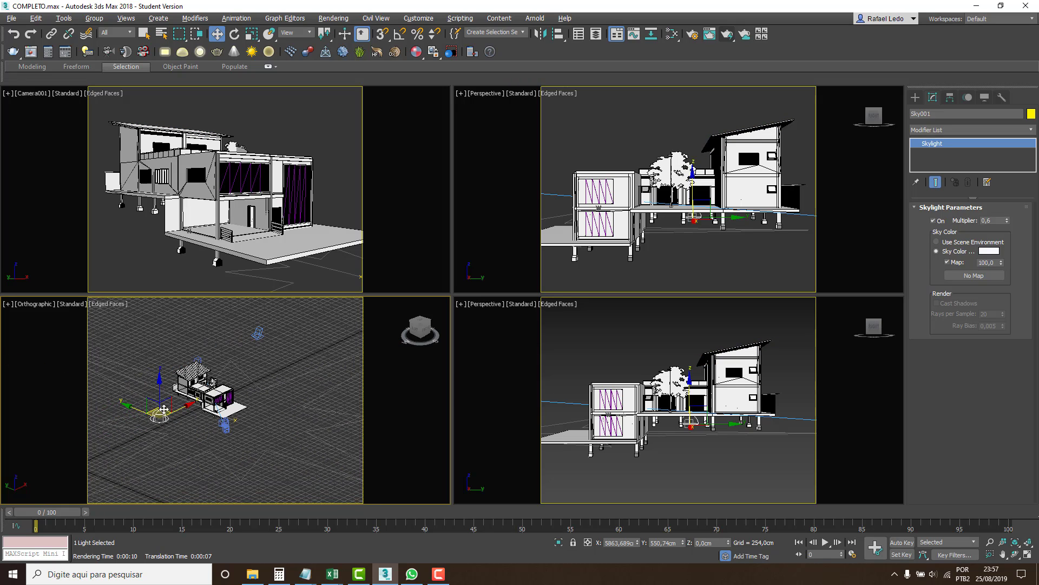
{"action": "left_click", "coordinate": [182, 436]}
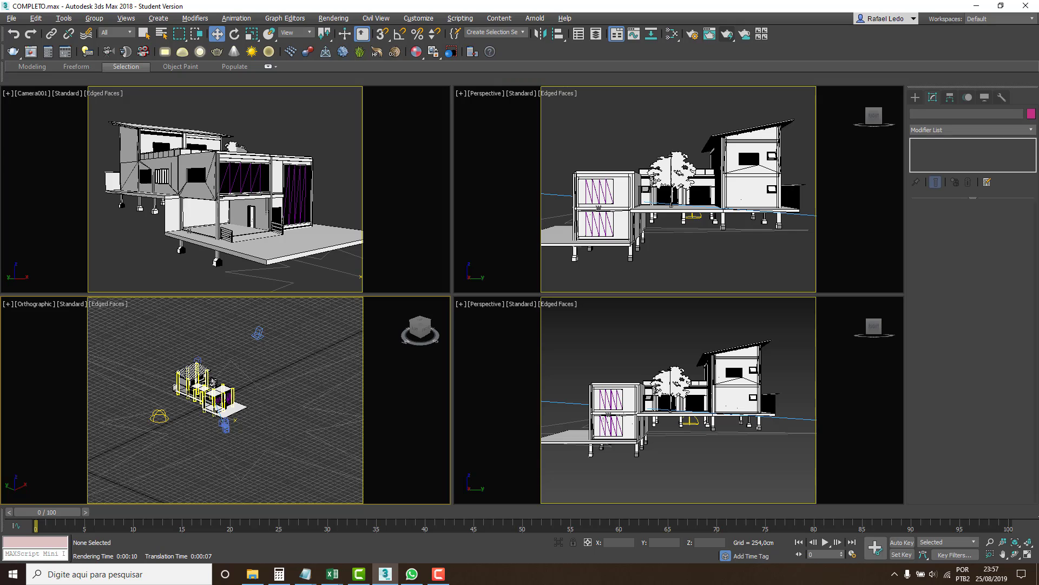
Review the Global Illumination and Final Gathering settings in the Mental Ray render setup and close it
{"action": "left_click", "coordinate": [218, 197]}
{"action": "left_click", "coordinate": [333, 115]}
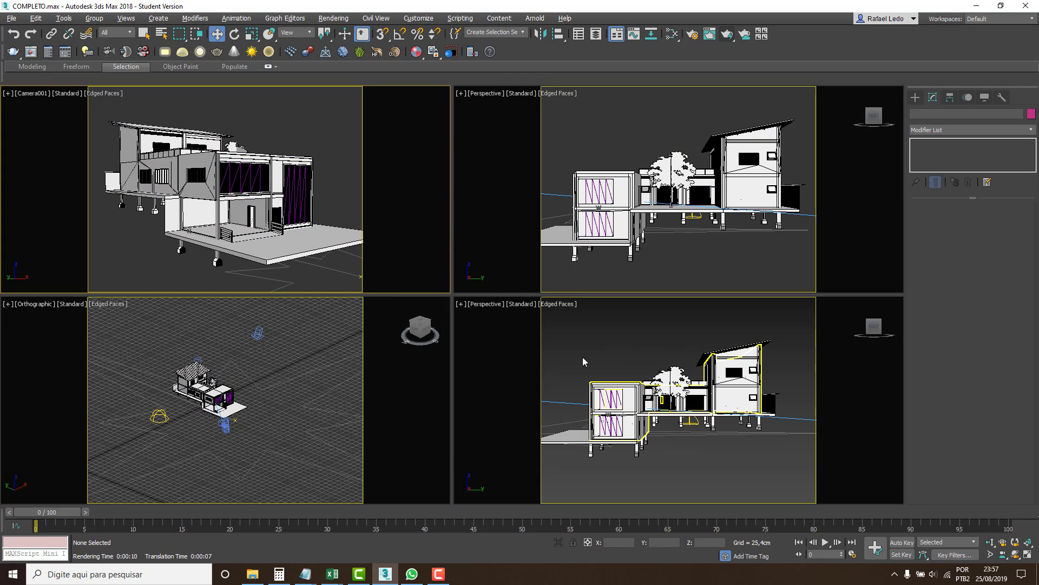
{"action": "left_click", "coordinate": [693, 34]}
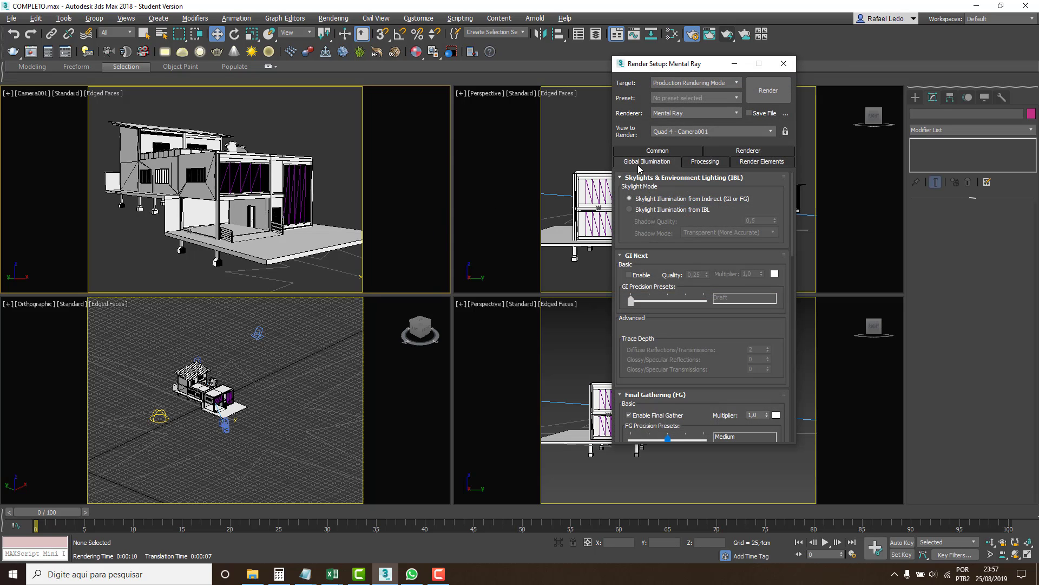
{"action": "scroll", "coordinate": [672, 320], "scroll_direction": "down", "scroll_amount": 3}
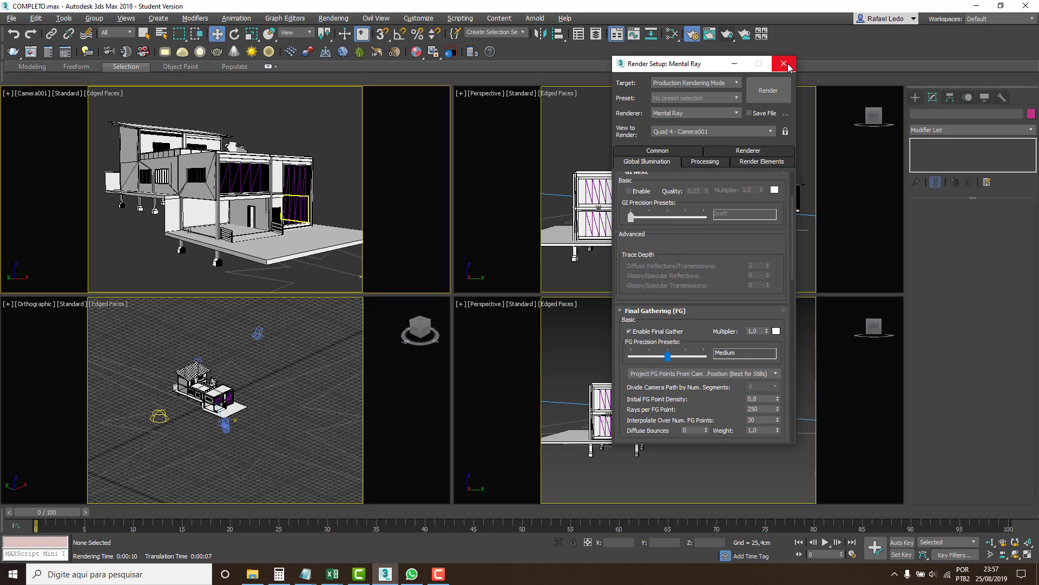
{"action": "left_click", "coordinate": [784, 63]}
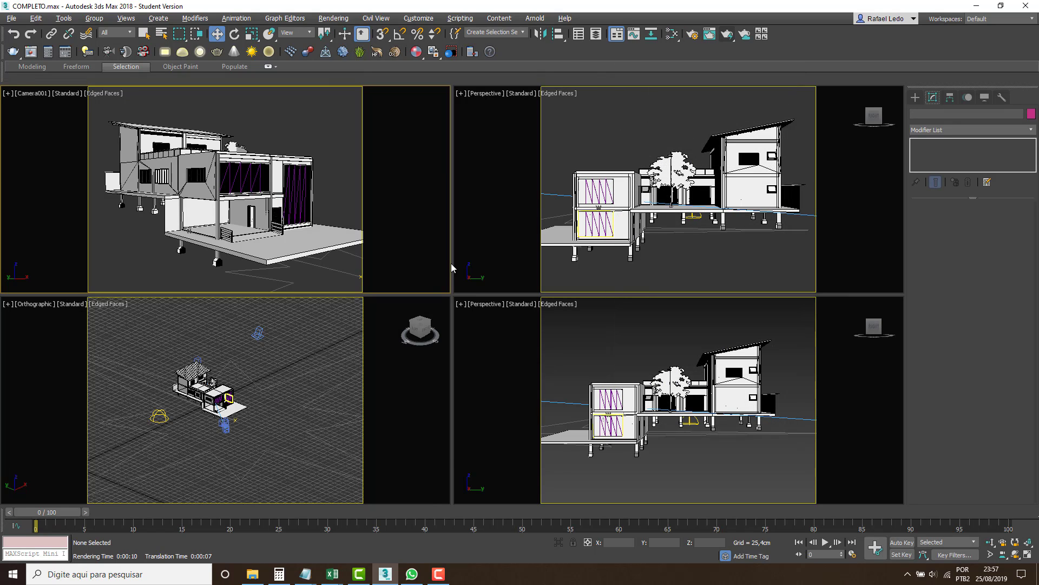
{"action": "left_click", "coordinate": [311, 339]}
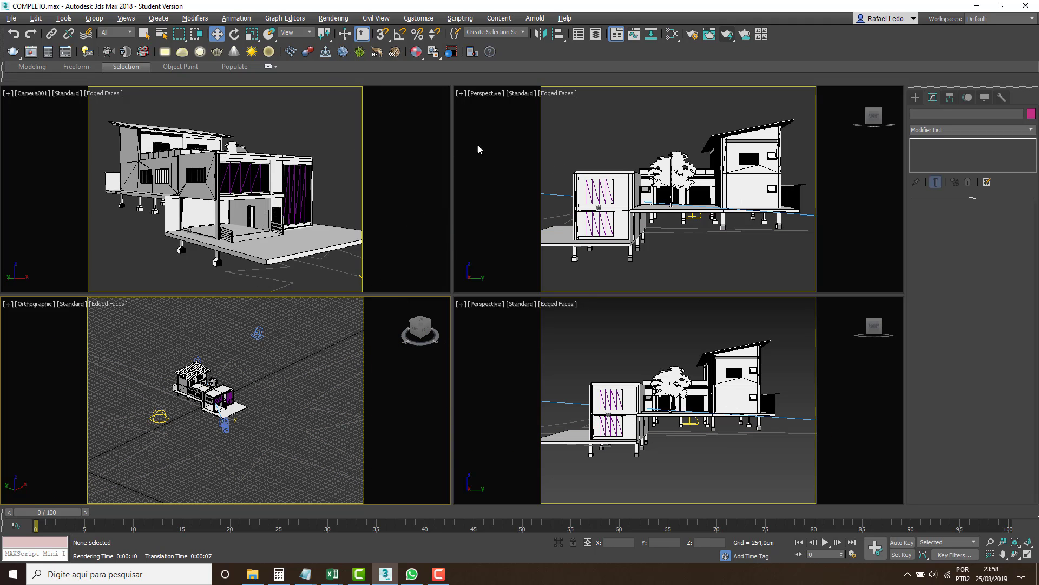
Open the Exposure Control settings in the Environment and Effects dialog and move the dialog clear for use
{"action": "left_click", "coordinate": [333, 18]}
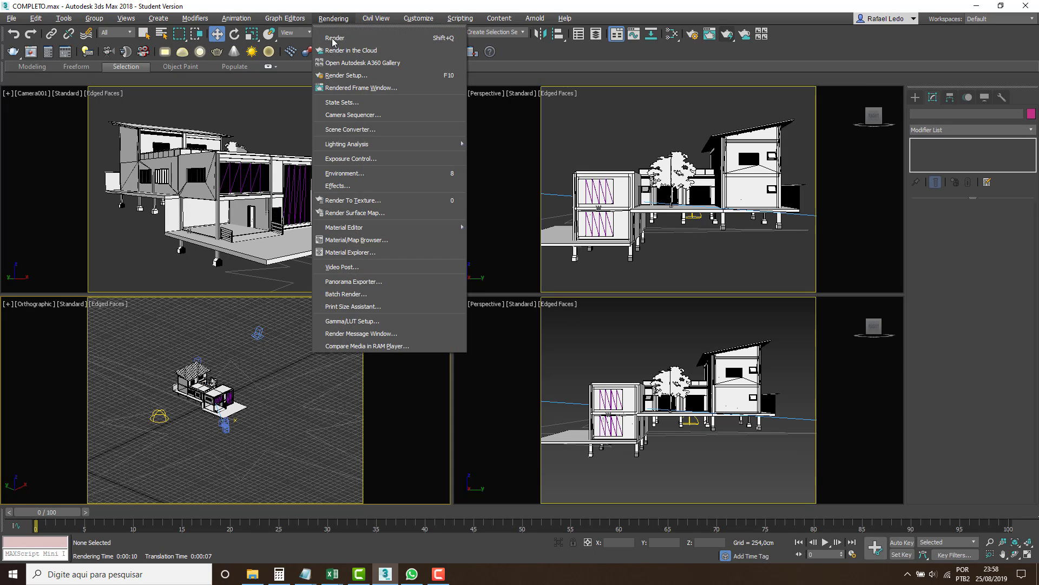
{"action": "left_click", "coordinate": [364, 160]}
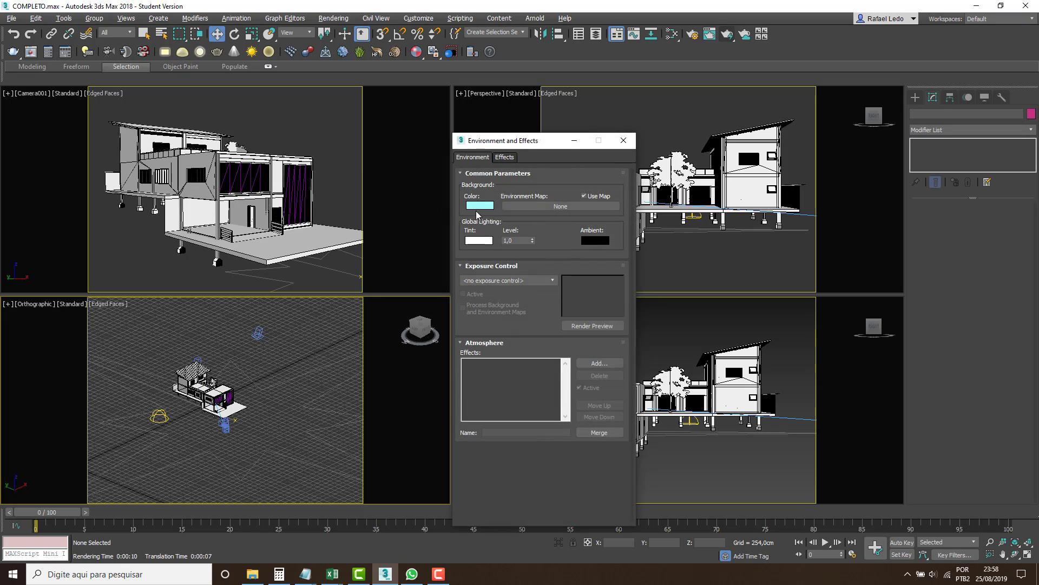
{"action": "left_click_drag", "start_coordinate": [494, 140], "coordinate": [489, 104]}
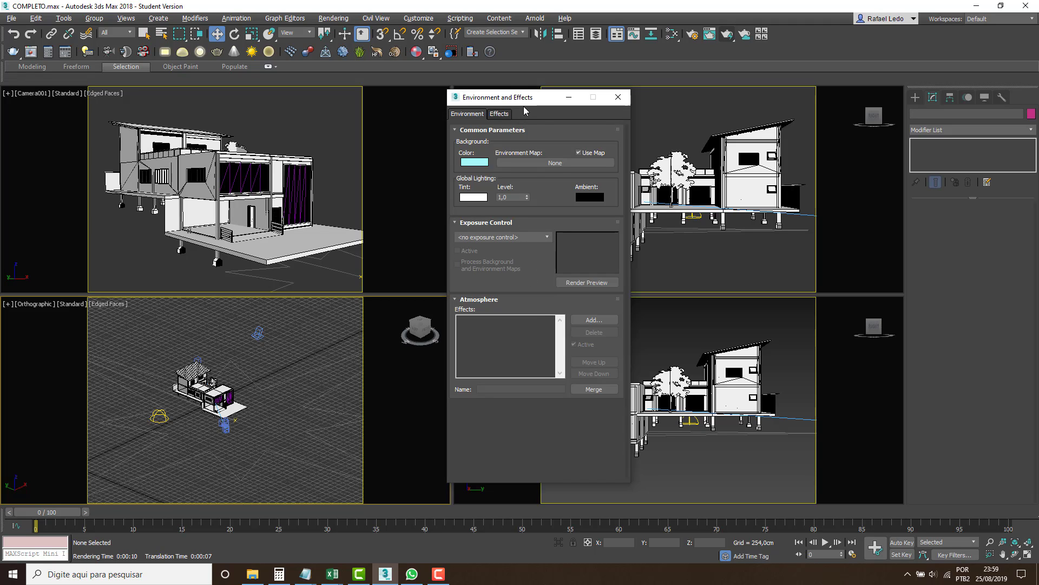
{"action": "mouse_move", "coordinate": [523, 101]}
{"action": "left_mouse_down"}
{"action": "mouse_move", "coordinate": [478, 101]}
{"action": "mouse_move", "coordinate": [525, 109]}
{"action": "left_mouse_up"}
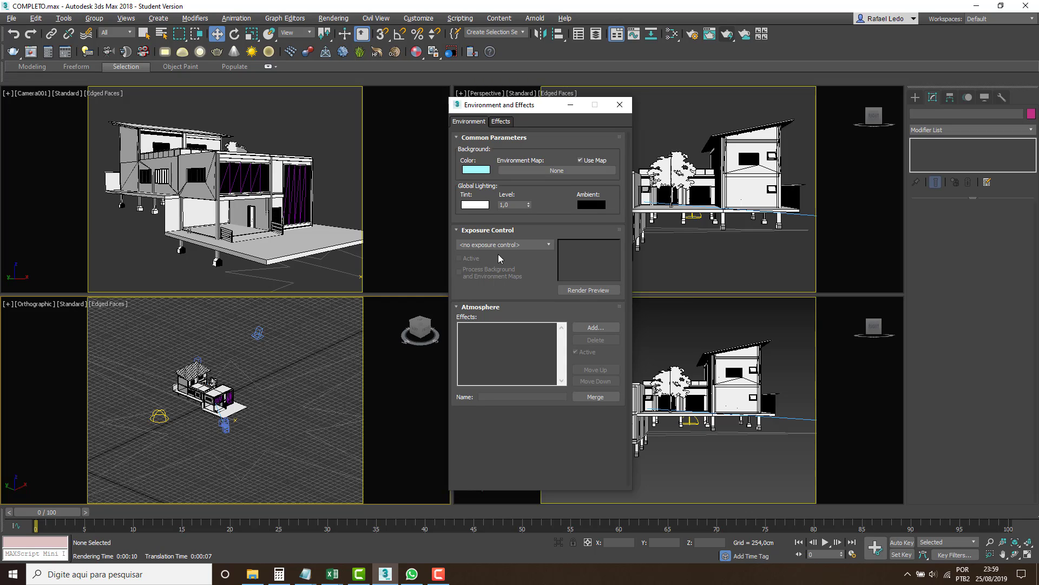
Render the Camera001 view with no exposure control, discarding the render of the orthographic view
{"action": "left_click", "coordinate": [727, 35]}
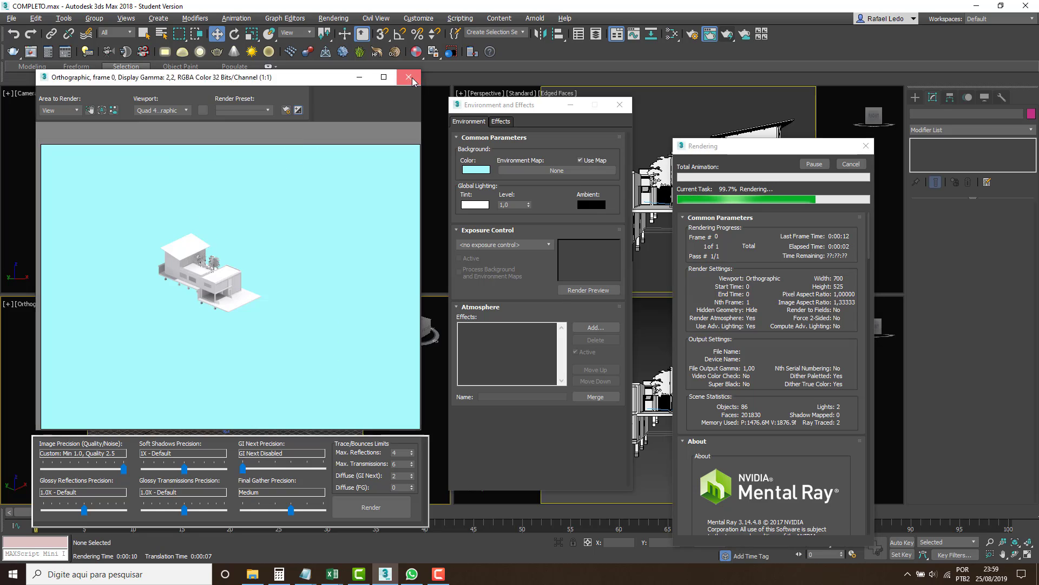
{"action": "left_click", "coordinate": [409, 77]}
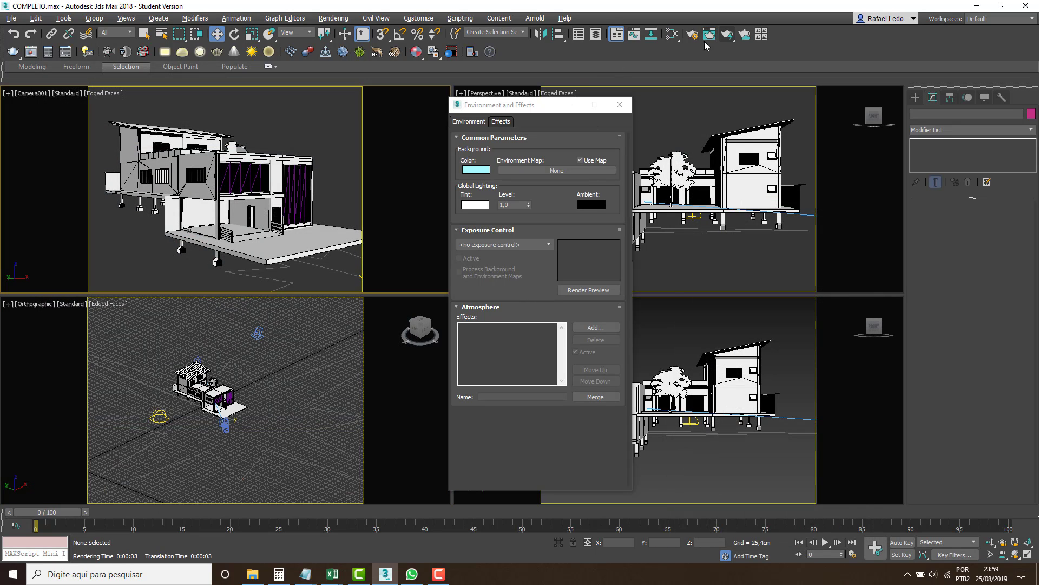
{"action": "left_click", "coordinate": [727, 36]}
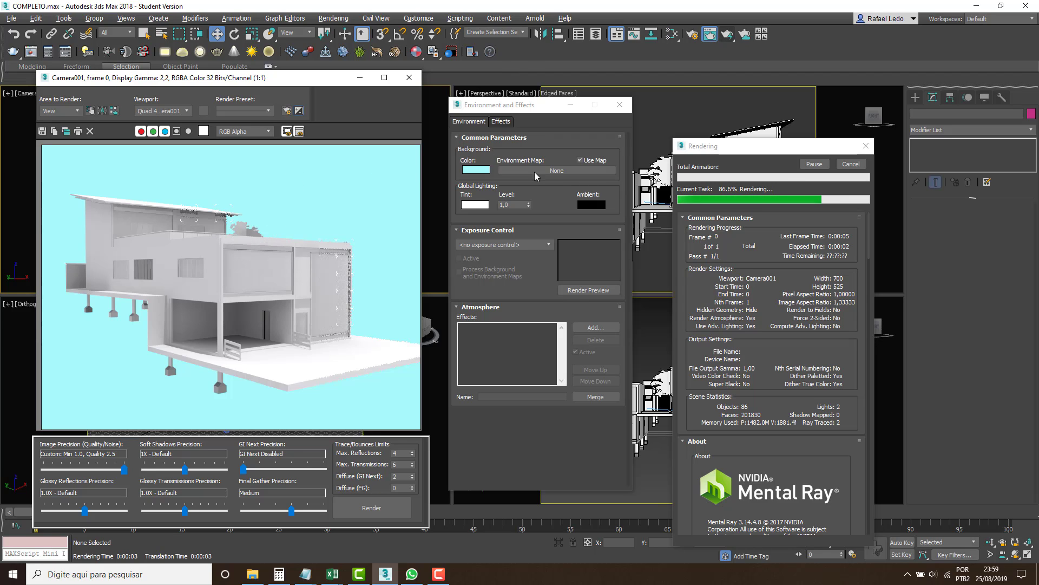
Apply mr Photographic Exposure Control to the scene and render its preview thumbnail
{"action": "left_click", "coordinate": [546, 246]}
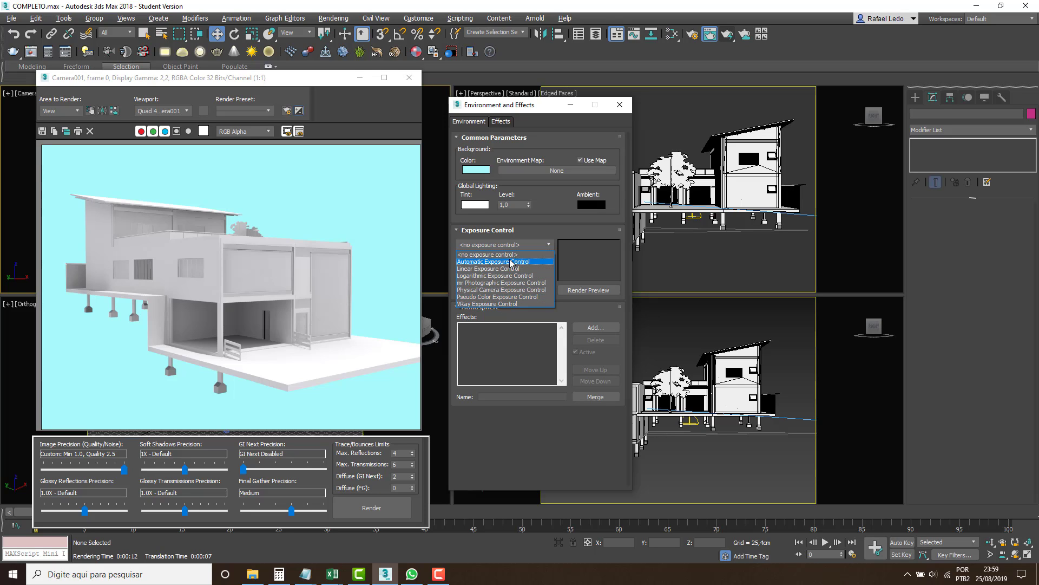
{"action": "left_click", "coordinate": [506, 255]}
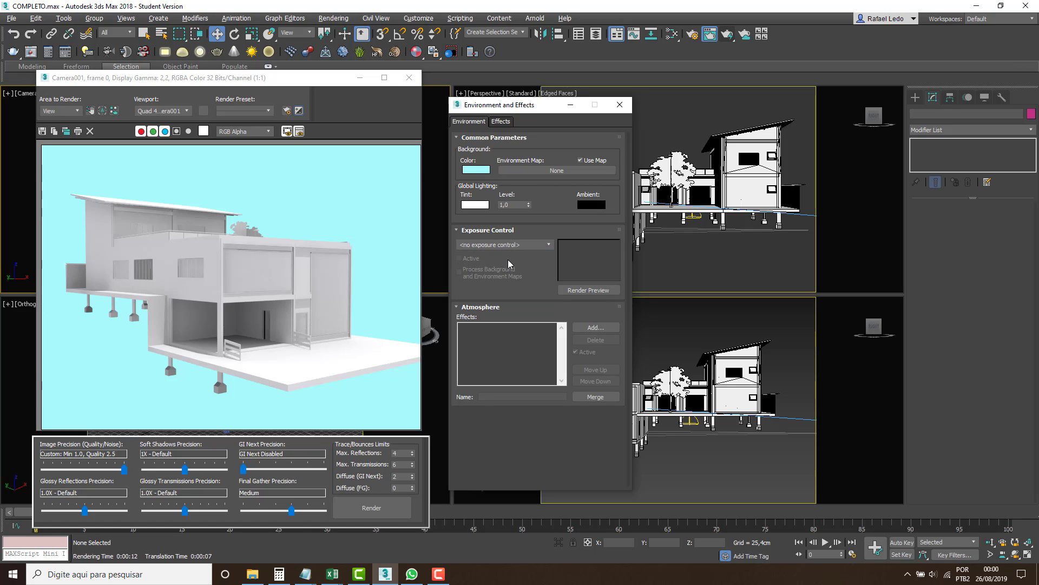
{"action": "left_click", "coordinate": [531, 244]}
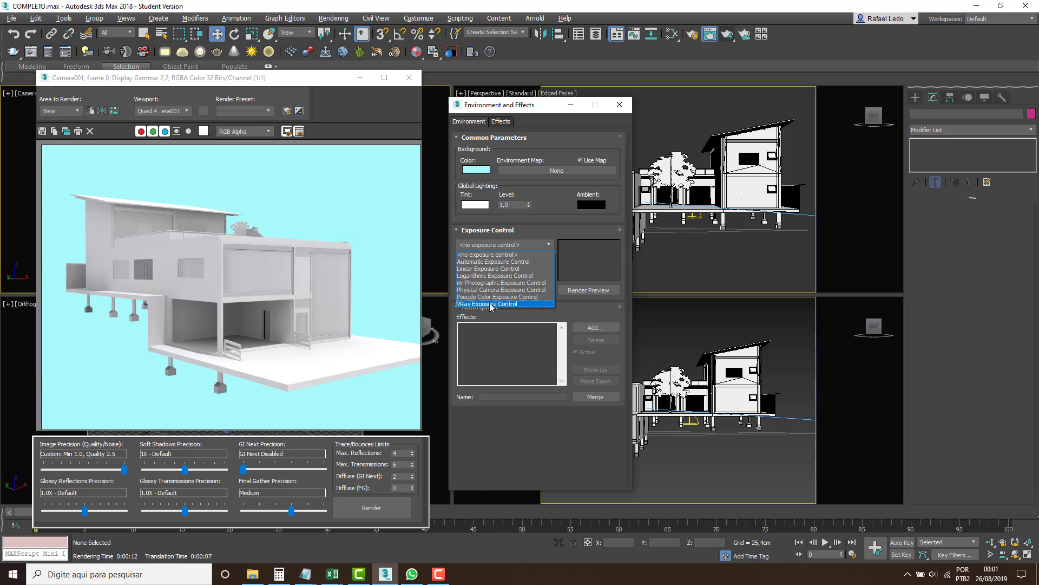
{"action": "left_click", "coordinate": [497, 283]}
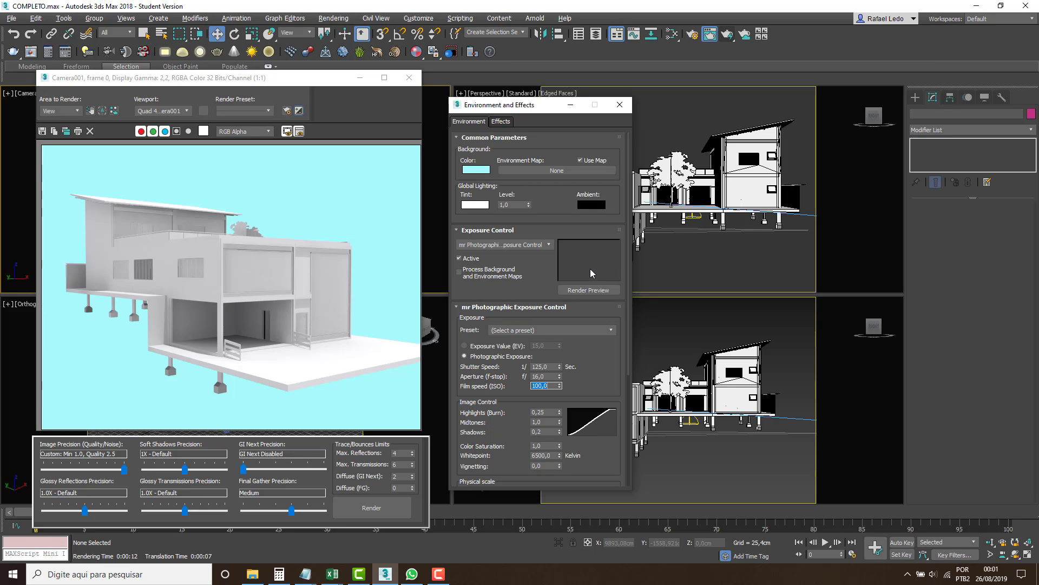
{"action": "left_click", "coordinate": [589, 291]}
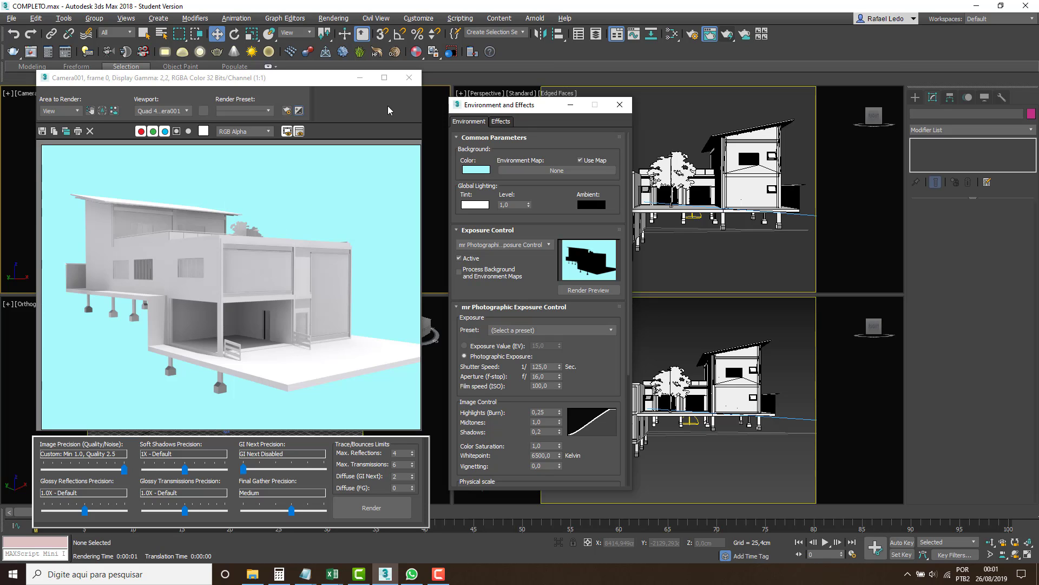
Close the rendered frame and review the mr Photographic Exposure Control settings and its lighting presets
{"action": "left_click", "coordinate": [409, 77]}
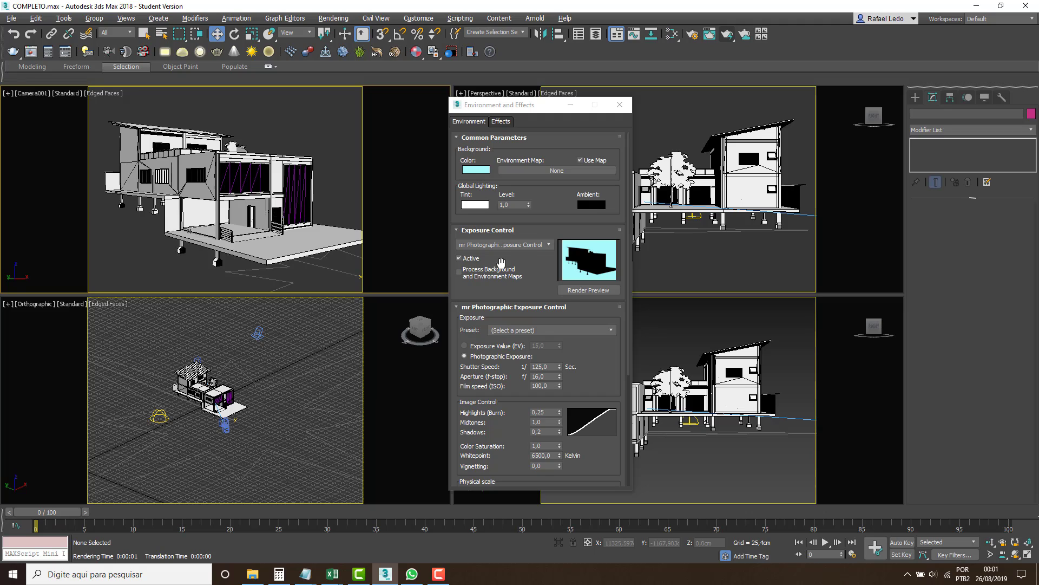
{"action": "left_click_drag", "start_coordinate": [485, 290], "coordinate": [490, 175]}
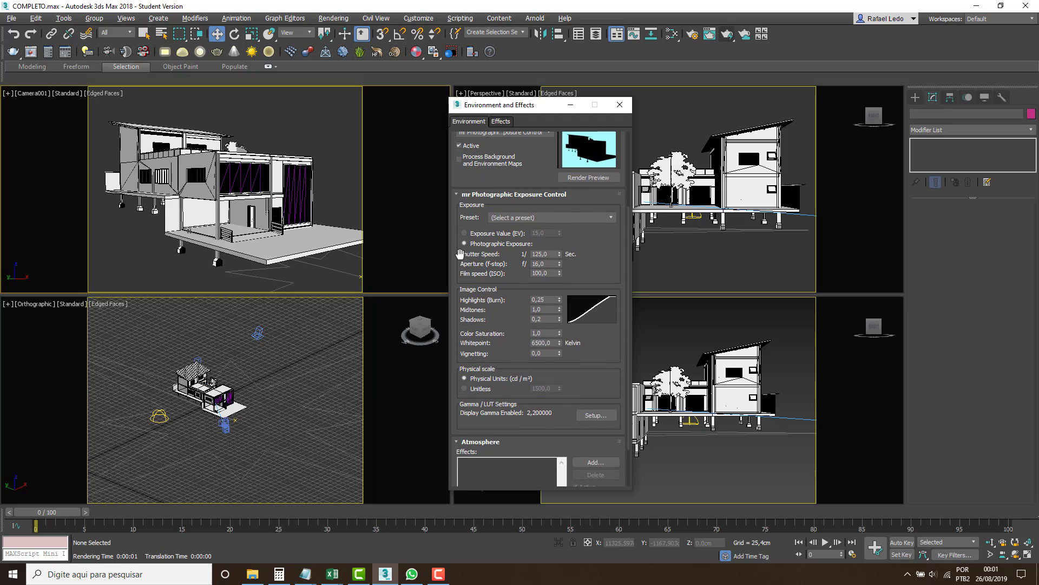
{"action": "left_click_drag", "start_coordinate": [523, 170], "coordinate": [529, 244]}
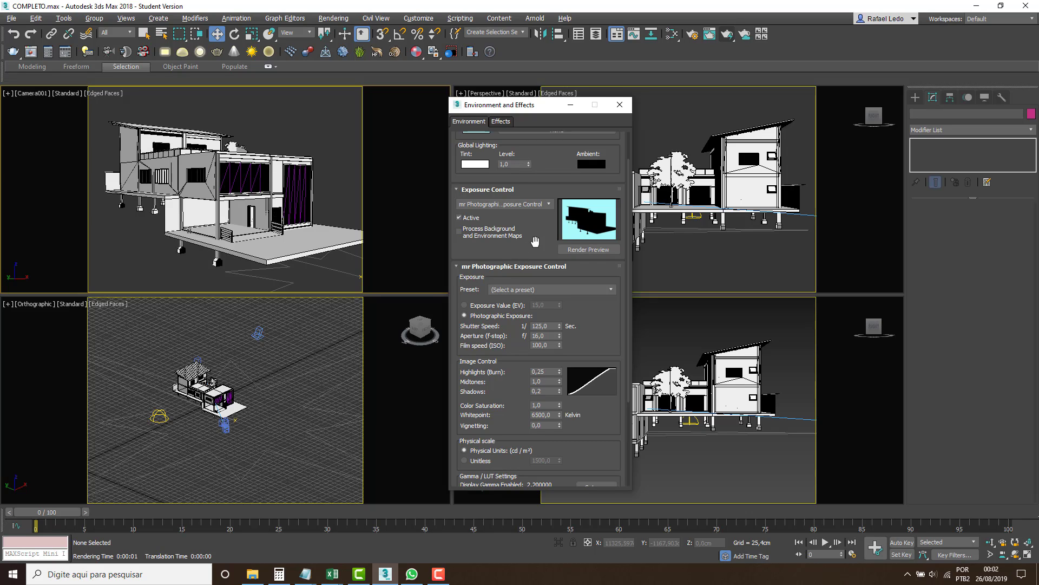
{"action": "left_click", "coordinate": [589, 249]}
{"action": "left_click", "coordinate": [588, 294]}
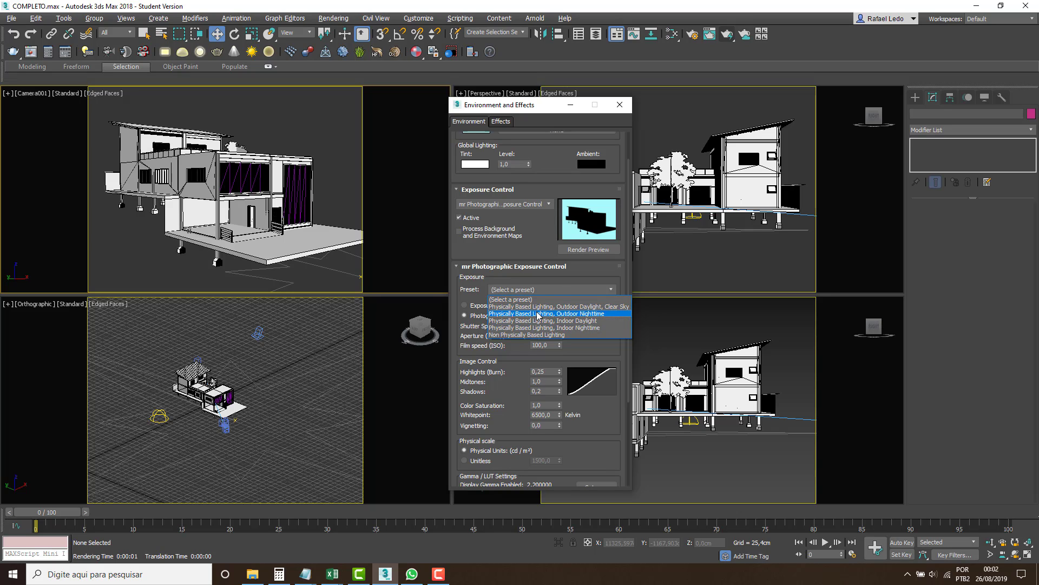
{"action": "left_click", "coordinate": [541, 287]}
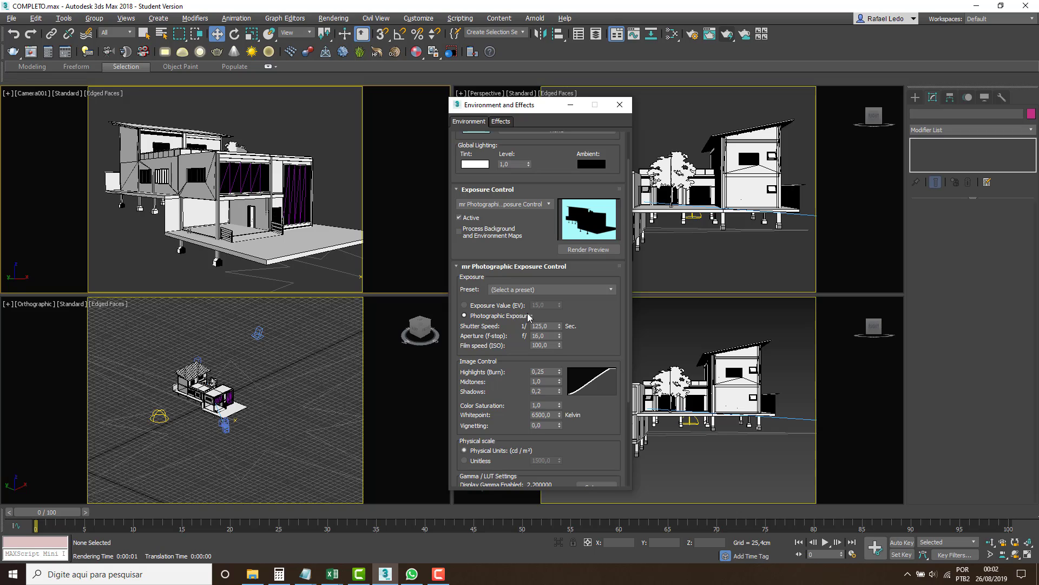
Switch the exposure mode to Exposure Value (EV) and lower the value to 0
{"action": "left_click", "coordinate": [467, 305]}
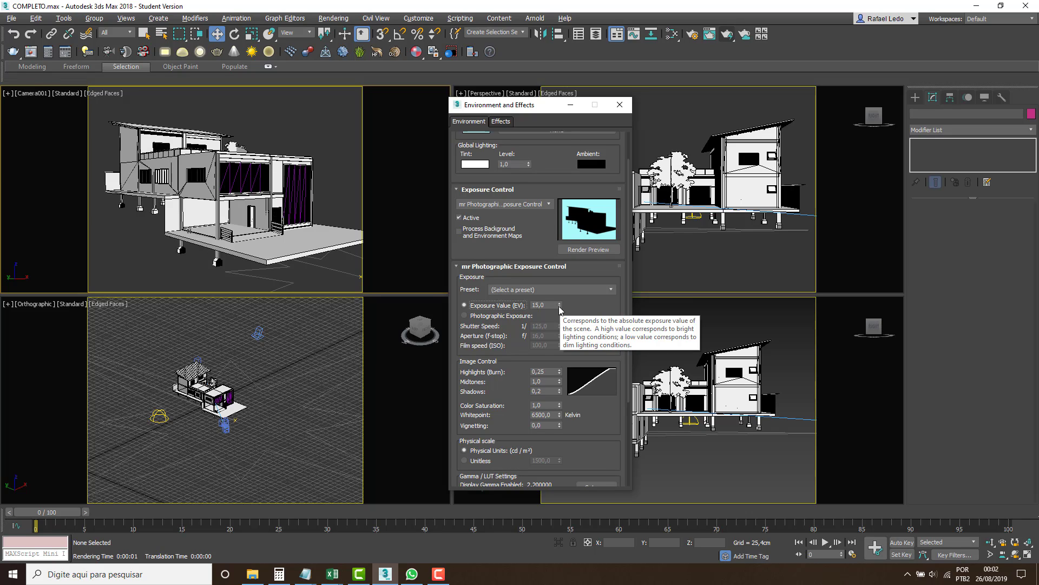
{"action": "left_click", "coordinate": [560, 308]}
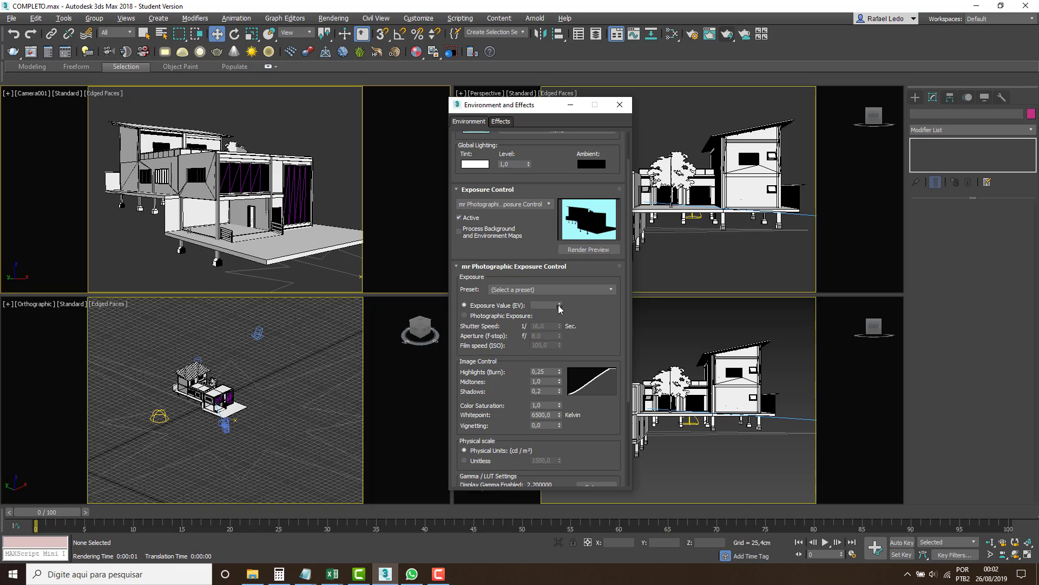
{"action": "left_click", "coordinate": [560, 308]}
{"action": "left_click_drag", "start_coordinate": [560, 308], "coordinate": [556, 309]}
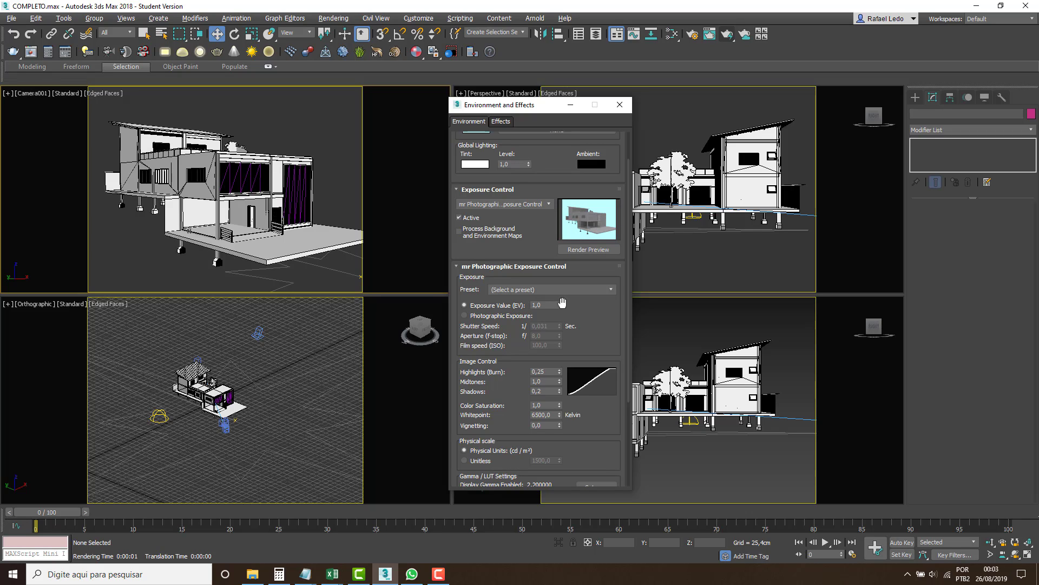
{"action": "left_click", "coordinate": [560, 307]}
{"action": "left_click", "coordinate": [552, 305]}
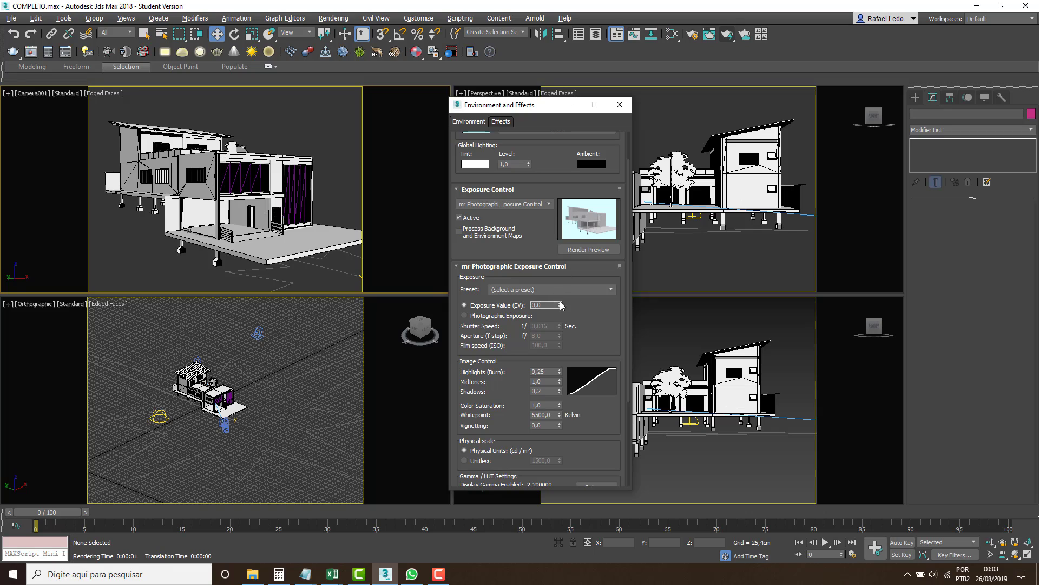
Raise the exposure value to 6 and bring it back down to 4 to compare the preview brightness
{"action": "left_click", "coordinate": [559, 301]}
{"action": "left_click", "coordinate": [560, 301]}
{"action": "left_click", "coordinate": [560, 302]}
{"action": "left_click", "coordinate": [560, 301]}
{"action": "left_click", "coordinate": [559, 302]}
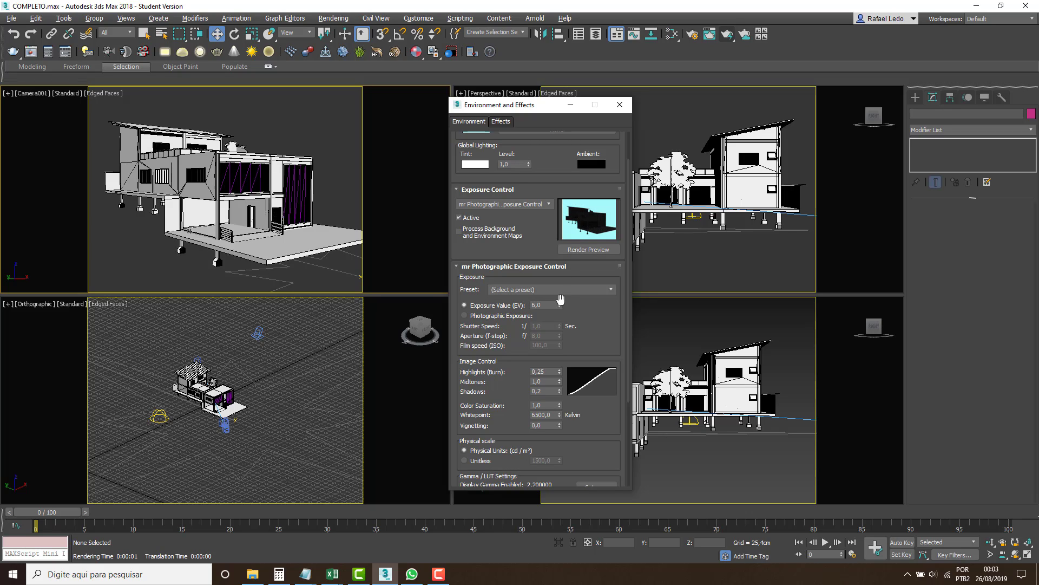
{"action": "left_click", "coordinate": [560, 304]}
{"action": "left_click", "coordinate": [560, 304]}
{"action": "left_click", "coordinate": [560, 304]}
{"action": "left_click", "coordinate": [560, 305]}
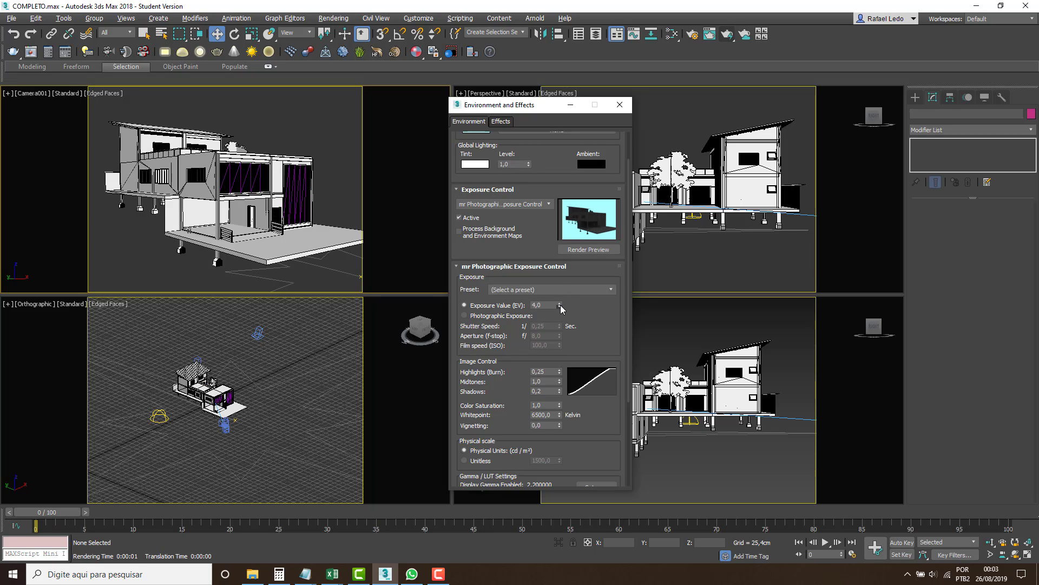
Set the exposure value to 16, start a test render of the Camera001 view and cancel it
{"action": "left_click_drag", "start_coordinate": [561, 301], "coordinate": [560, 292]}
{"action": "left_click", "coordinate": [728, 35]}
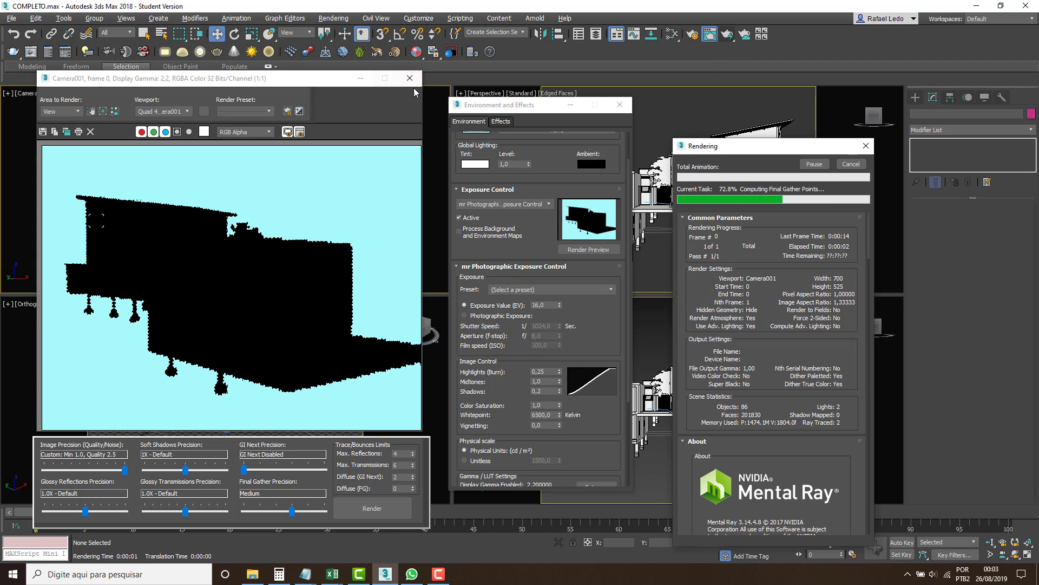
{"action": "left_click", "coordinate": [851, 164]}
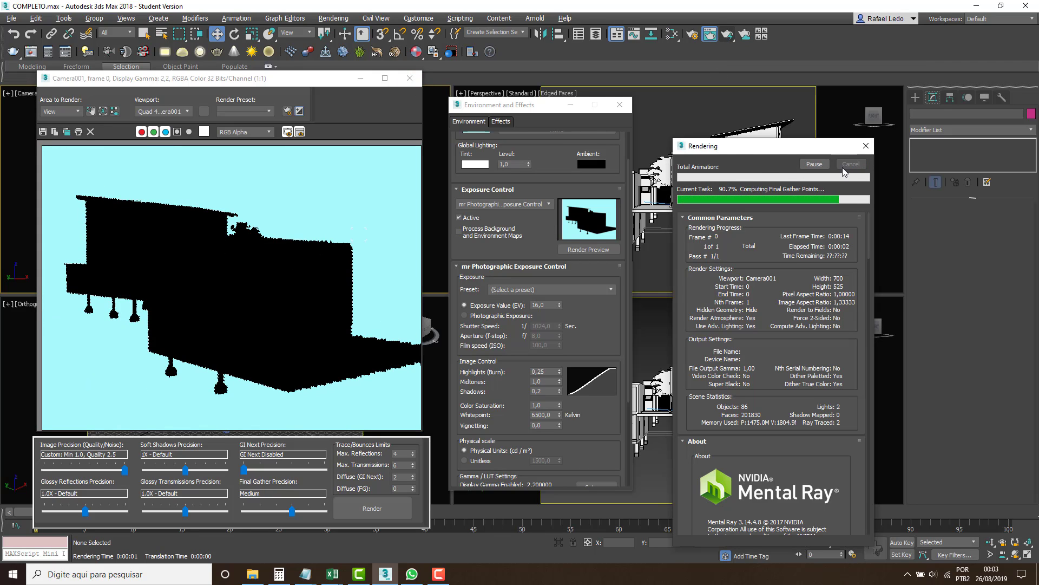
Set the Exposure Value (EV) to 0.5, render the Camera001 view and close the rendered frame
{"action": "left_click", "coordinate": [410, 78]}
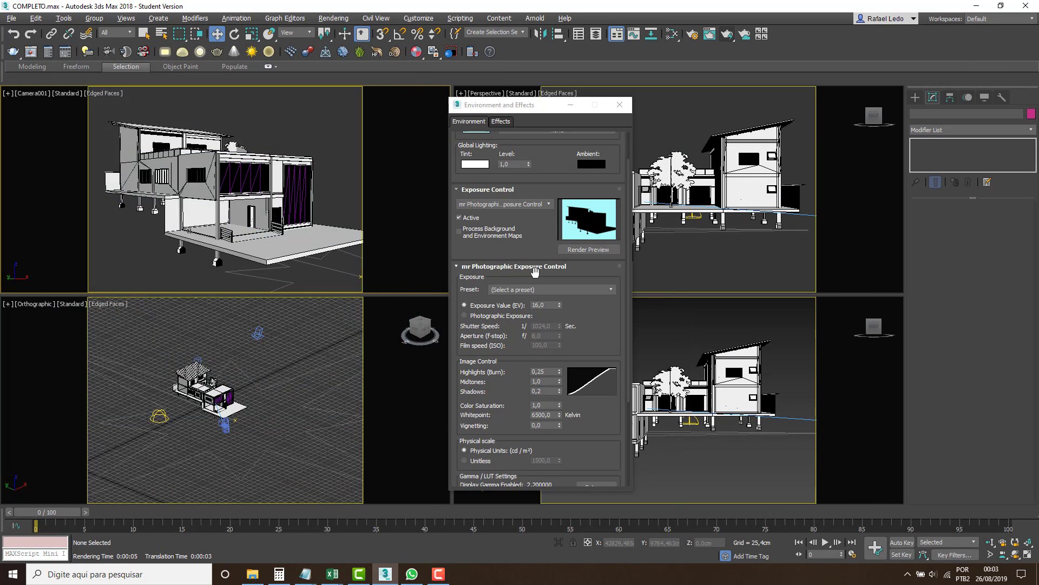
{"action": "left_click", "coordinate": [535, 305]}
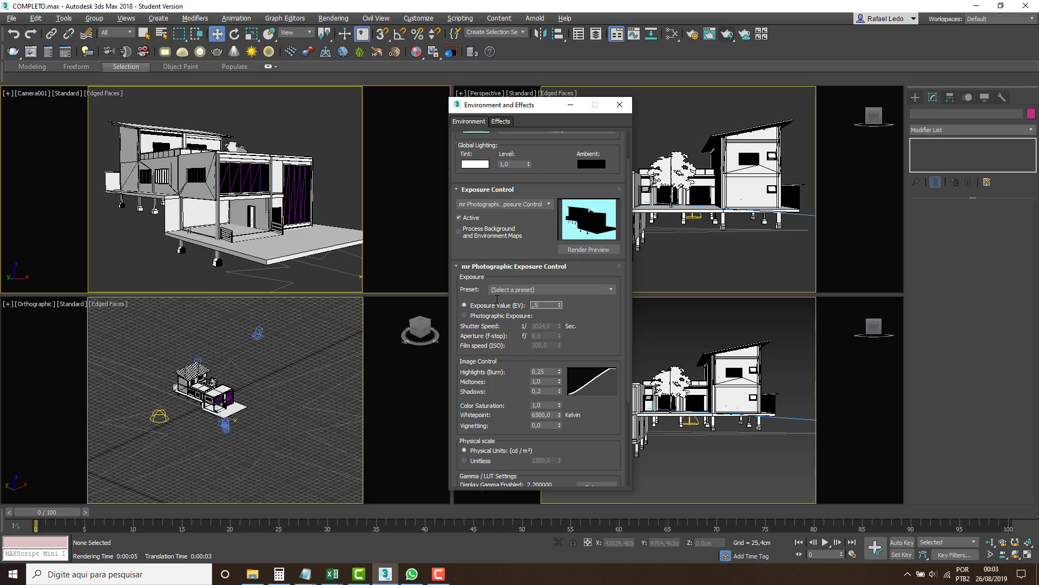
{"action": "key", "text": "Return"}
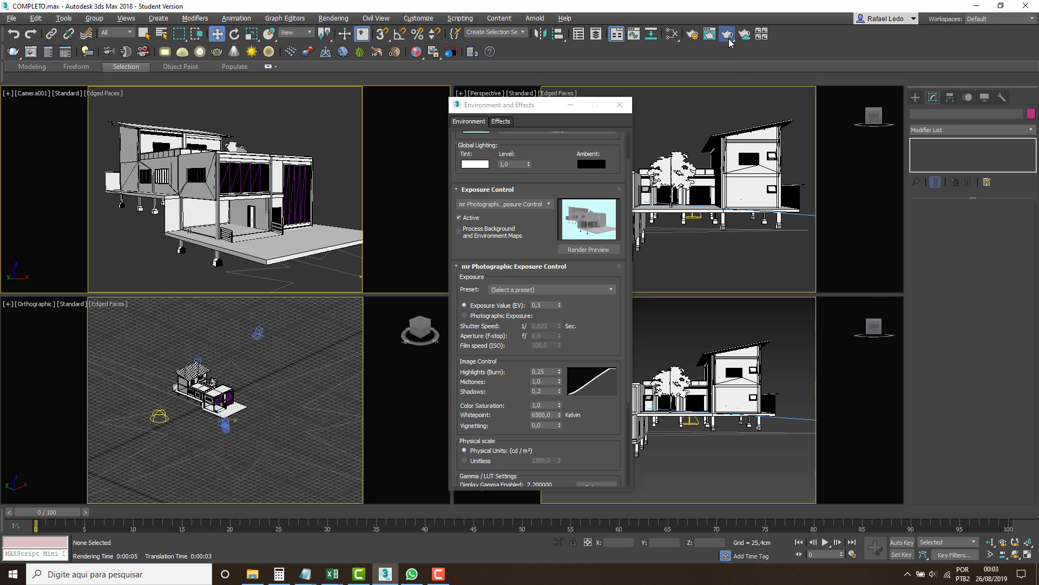
{"action": "left_click", "coordinate": [729, 36]}
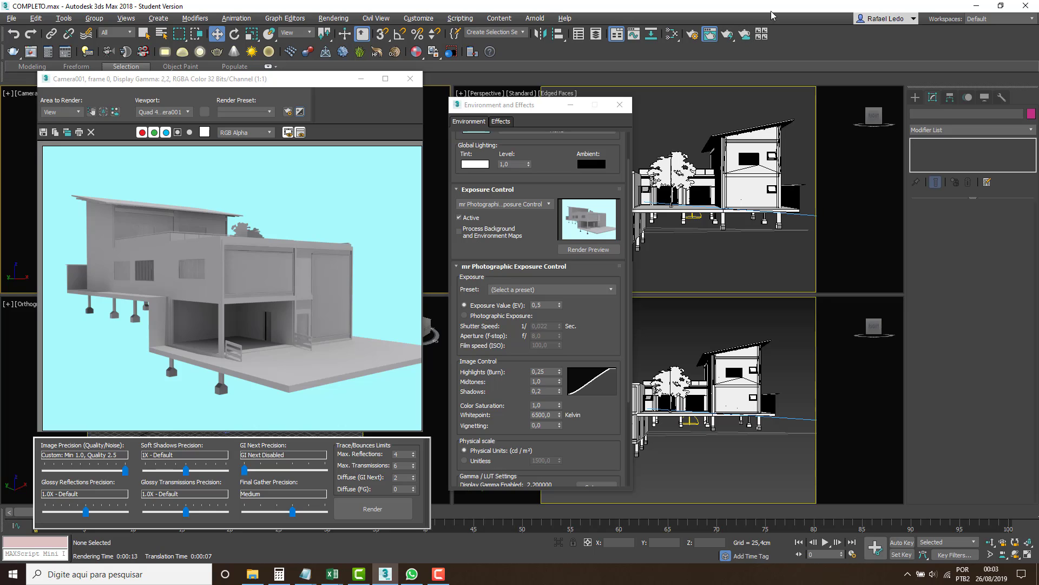
{"action": "left_click", "coordinate": [410, 79]}
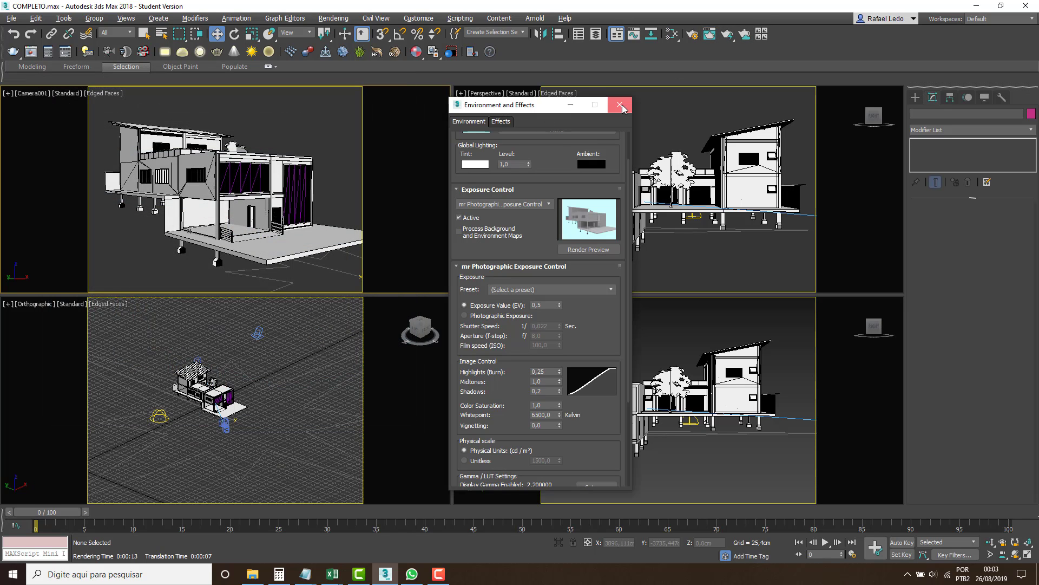
Close the environment settings and set the skylight's multiplier to 2
{"action": "left_click", "coordinate": [620, 104]}
{"action": "left_click", "coordinate": [158, 423]}
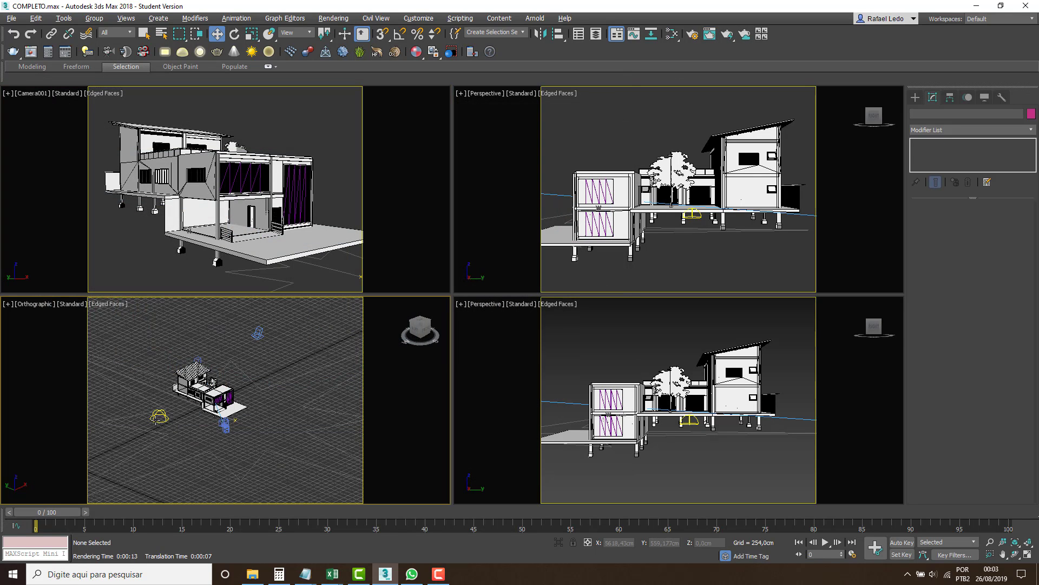
{"action": "left_click", "coordinate": [158, 418]}
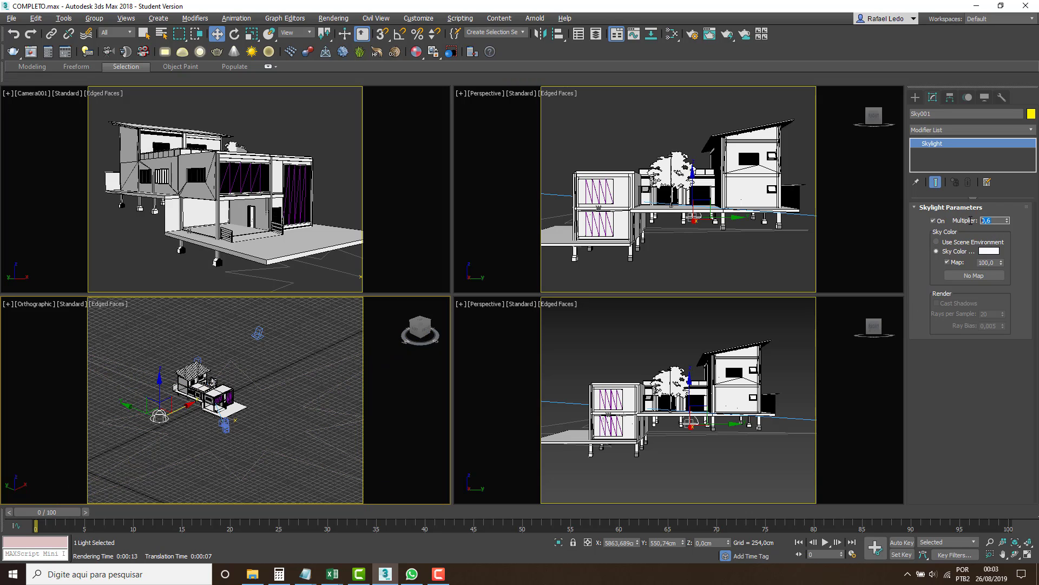
{"action": "type", "text": "2"}
{"action": "left_click", "coordinate": [288, 366]}
Select the sun's directional light and change its intensity multiplier
{"action": "left_click", "coordinate": [259, 335]}
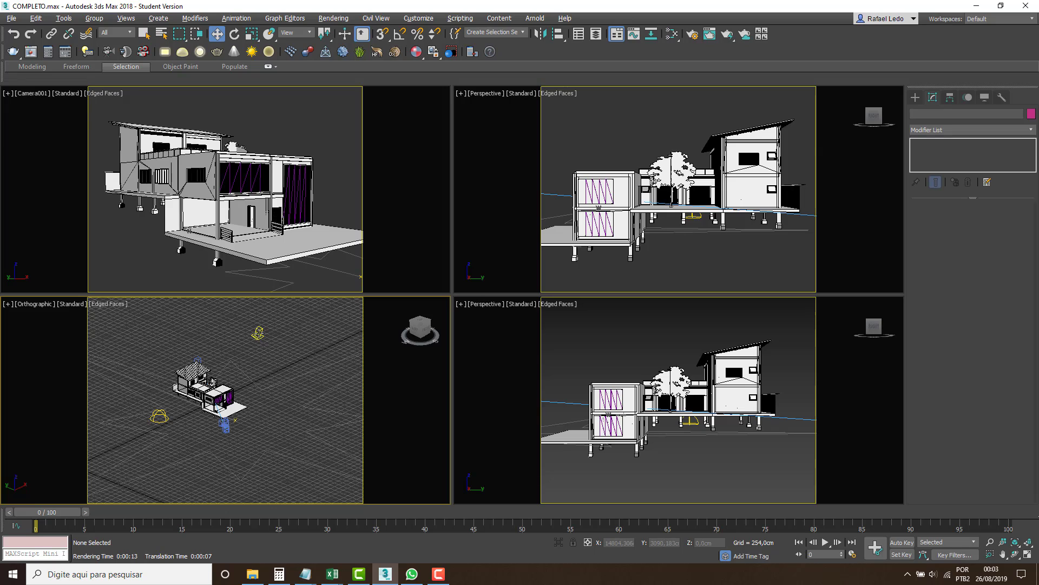
{"action": "left_click_drag", "start_coordinate": [978, 322], "coordinate": [948, 322]}
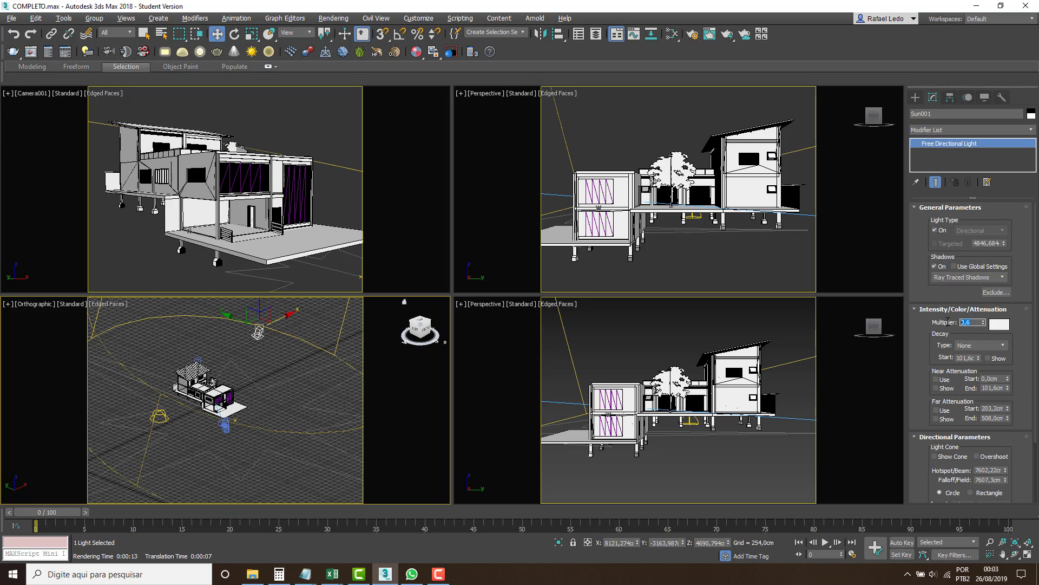
{"action": "left_click", "coordinate": [297, 357]}
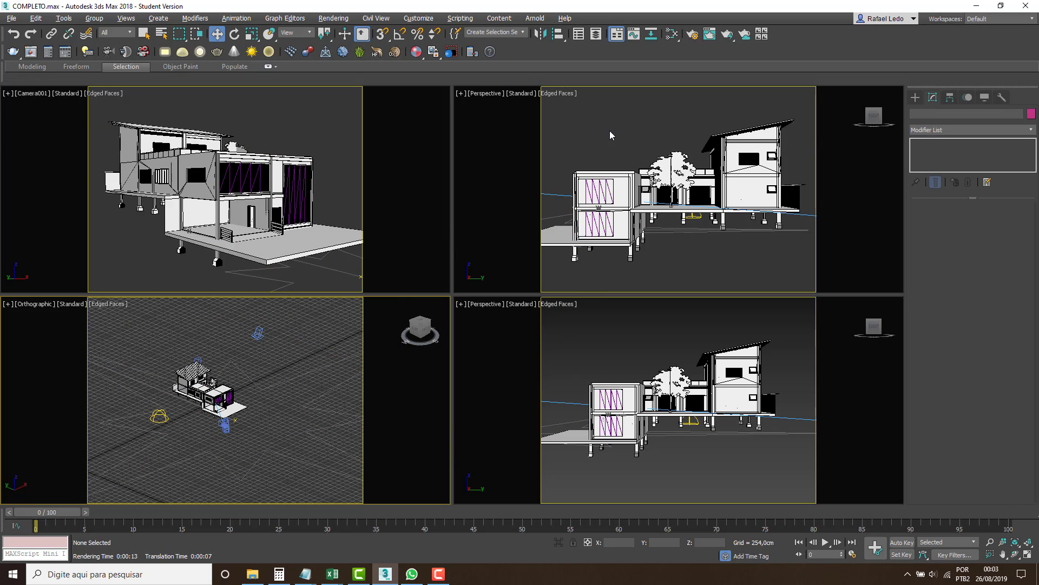
{"action": "left_click", "coordinate": [731, 36]}
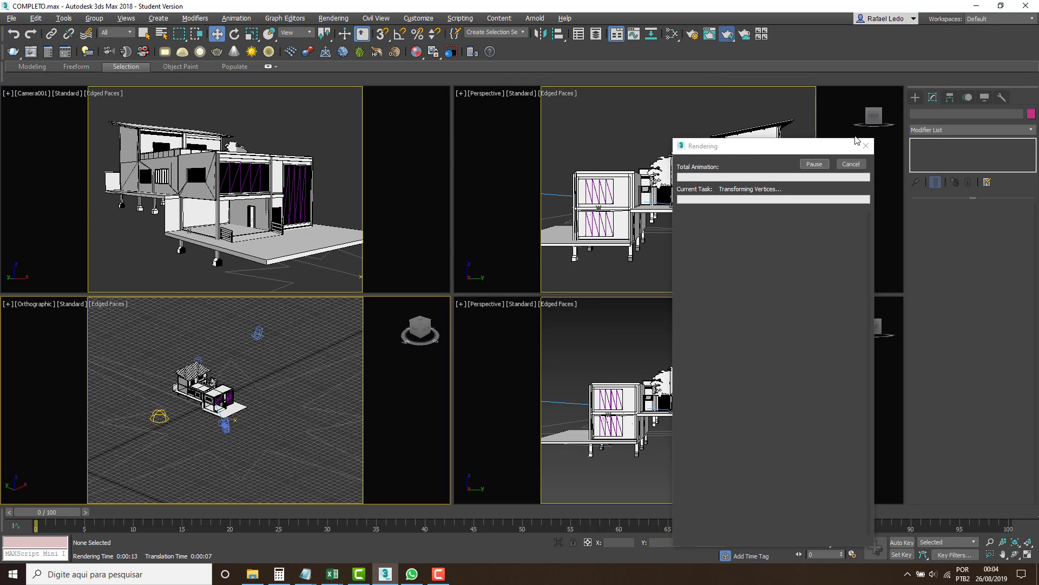
{"action": "left_click", "coordinate": [860, 163]}
{"action": "left_click", "coordinate": [413, 80]}
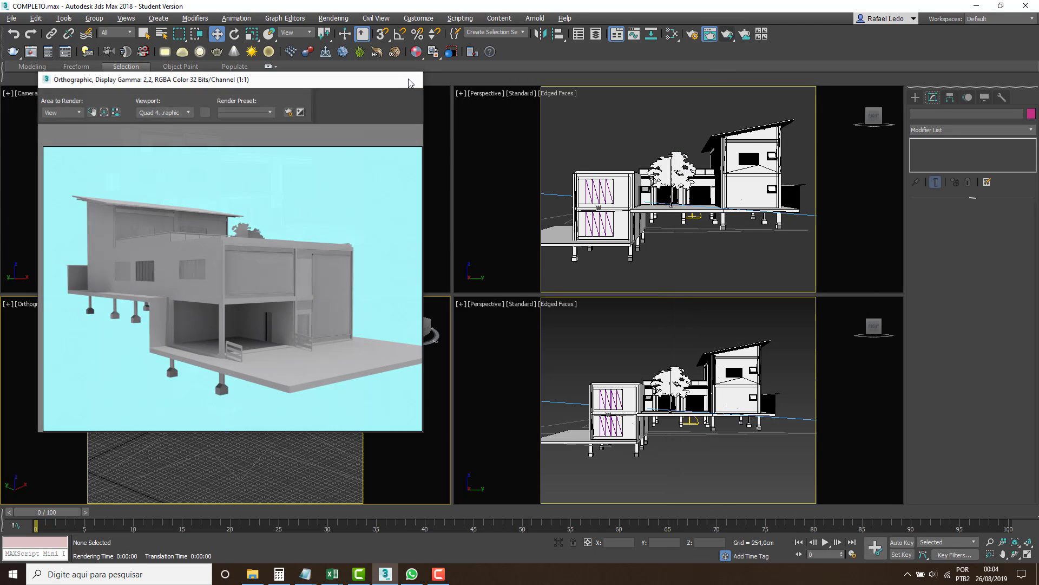
Start a test render of the Camera001 view, cancel it and close the rendered frame
{"action": "left_click", "coordinate": [727, 34]}
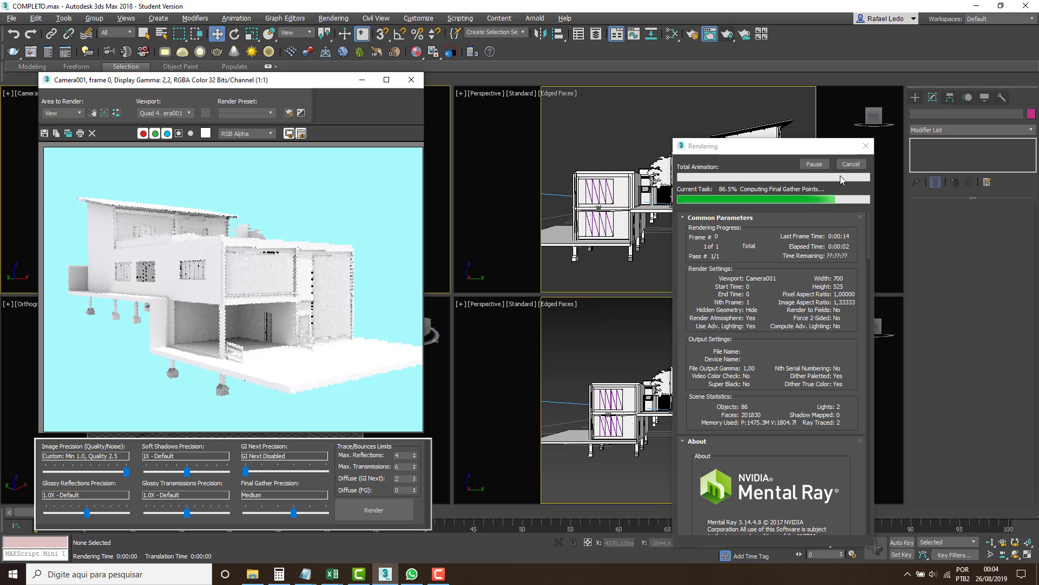
{"action": "left_click", "coordinate": [851, 164]}
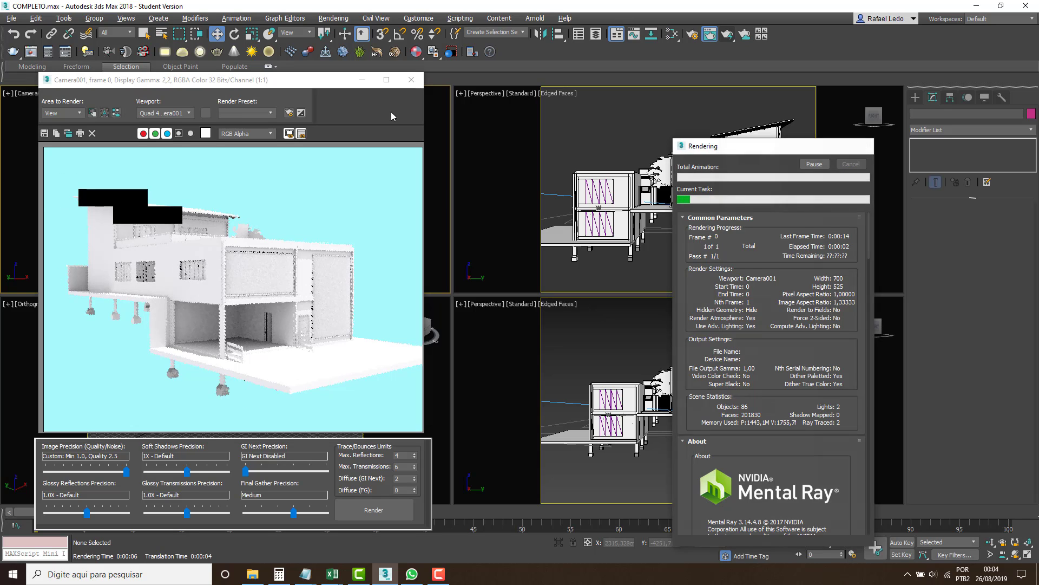
{"action": "left_click", "coordinate": [411, 80]}
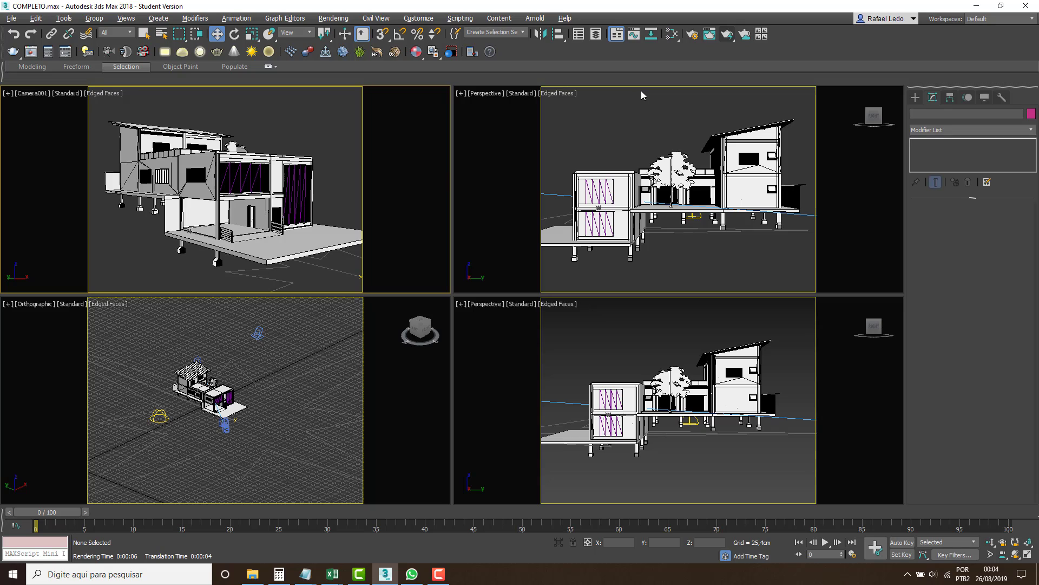
Reopen the exposure control settings, refresh the render preview and set the Exposure Value (EV) to 1
{"action": "left_click", "coordinate": [333, 18]}
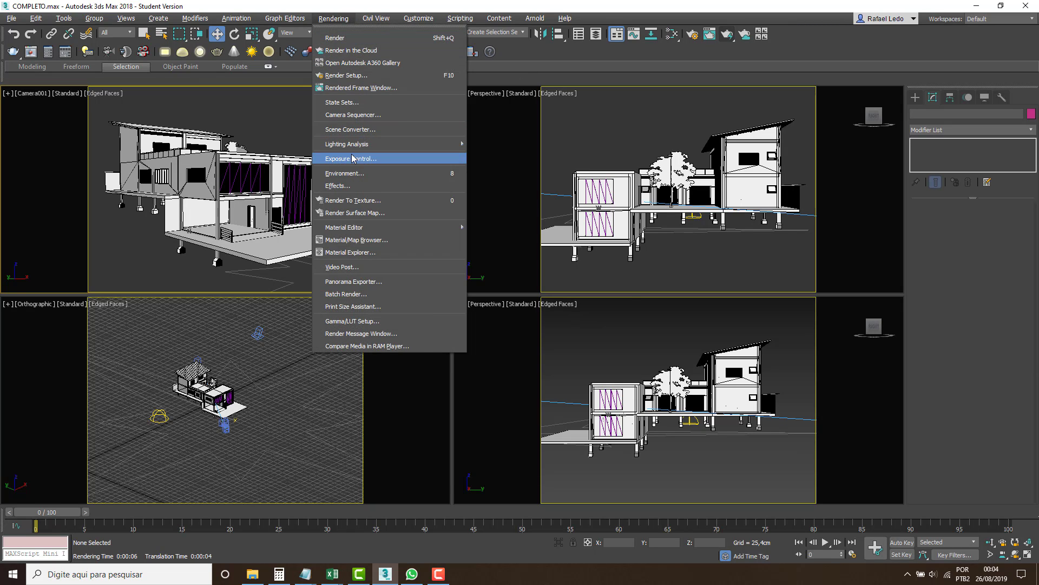
{"action": "left_click", "coordinate": [351, 159]}
{"action": "left_click", "coordinate": [581, 290]}
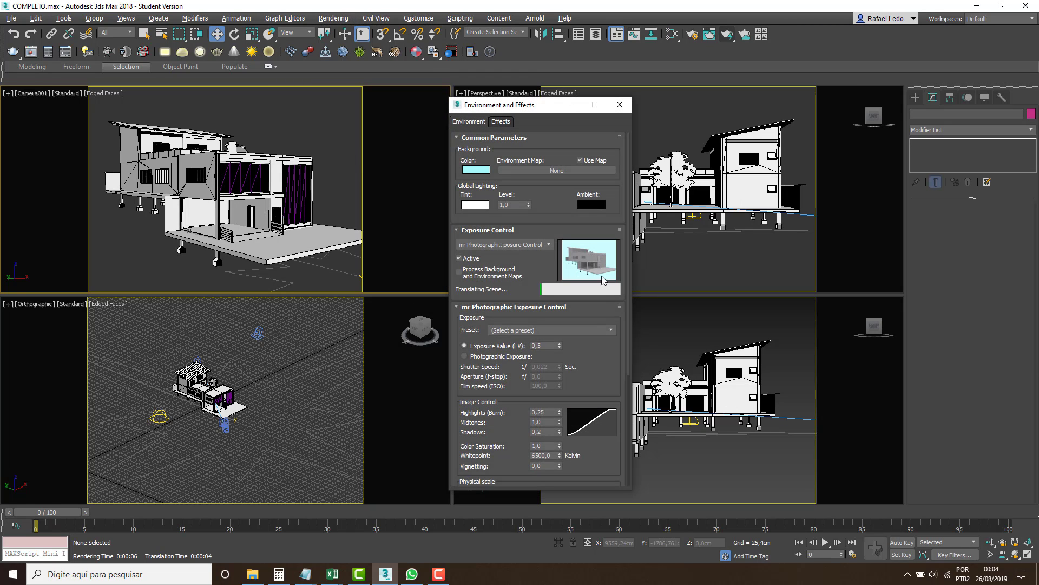
{"action": "left_click", "coordinate": [559, 344]}
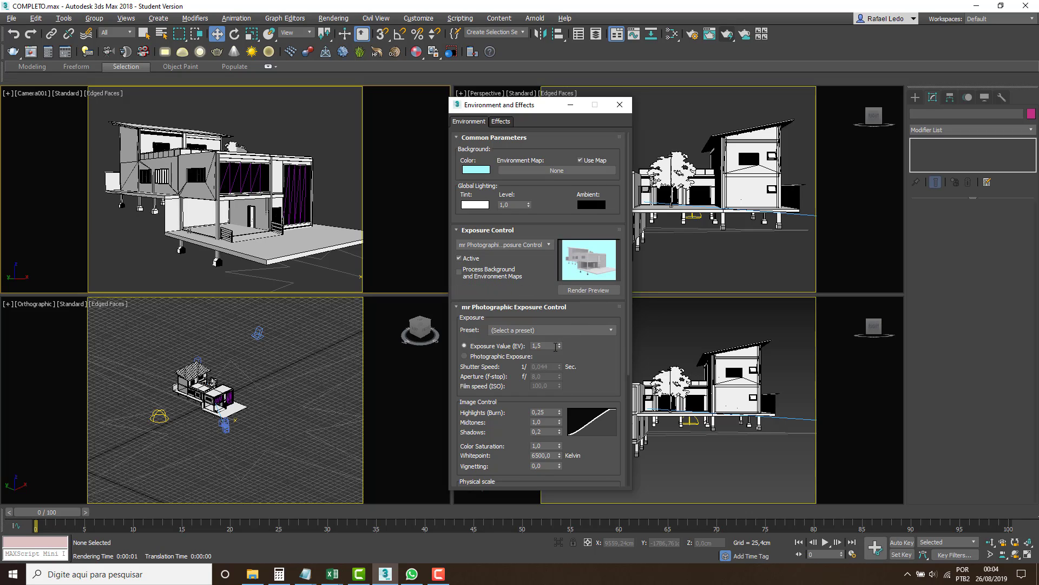
{"action": "key", "text": "Return"}
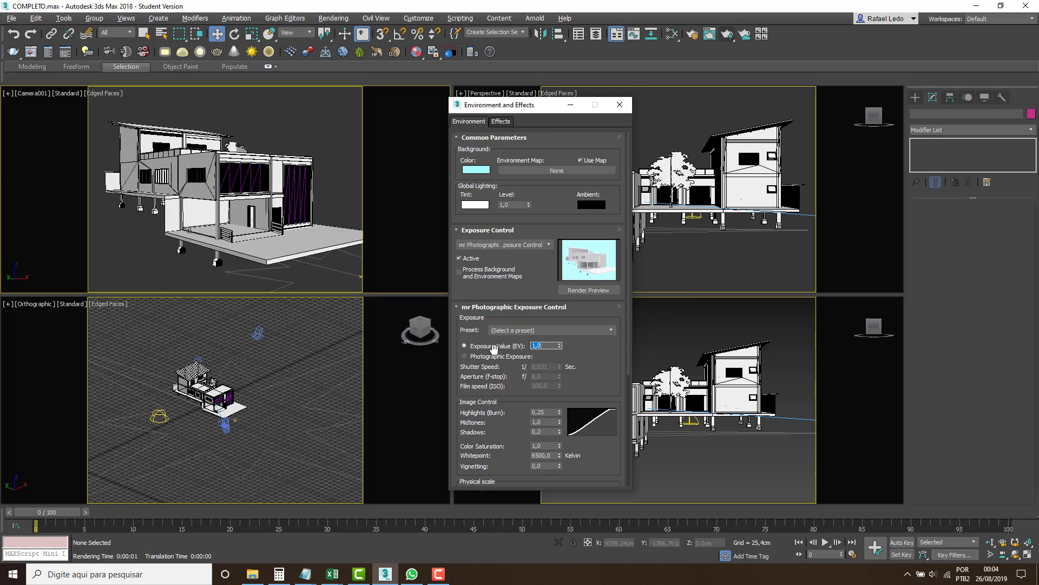
Switch to Photographic Exposure with shutter speed 1/0.051, aperture f/7.76 and ISO 136.96, render the Camera001 view and close its frame
{"action": "left_click", "coordinate": [465, 357]}
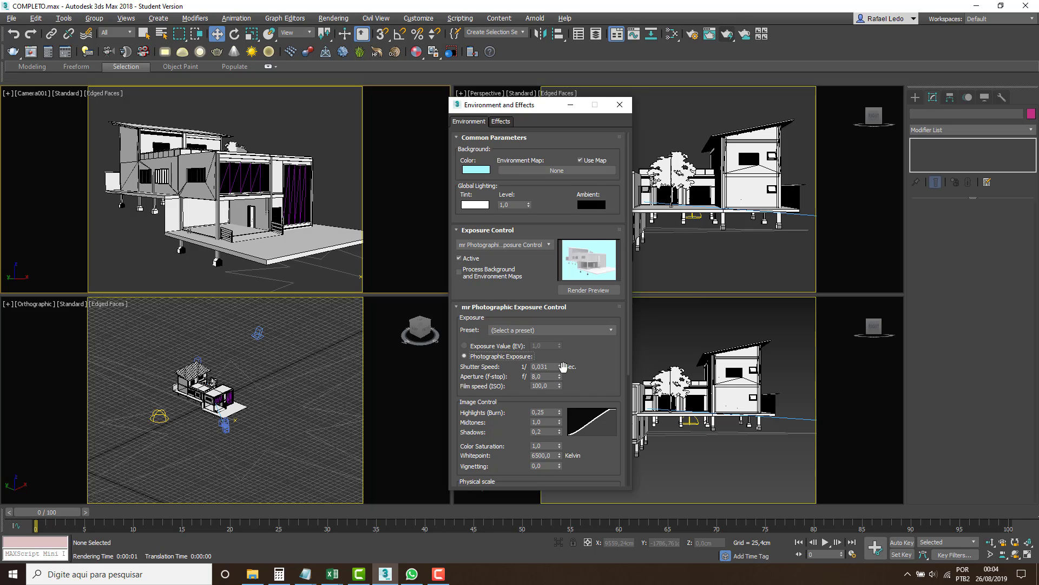
{"action": "left_click_drag", "start_coordinate": [561, 368], "coordinate": [558, 382]}
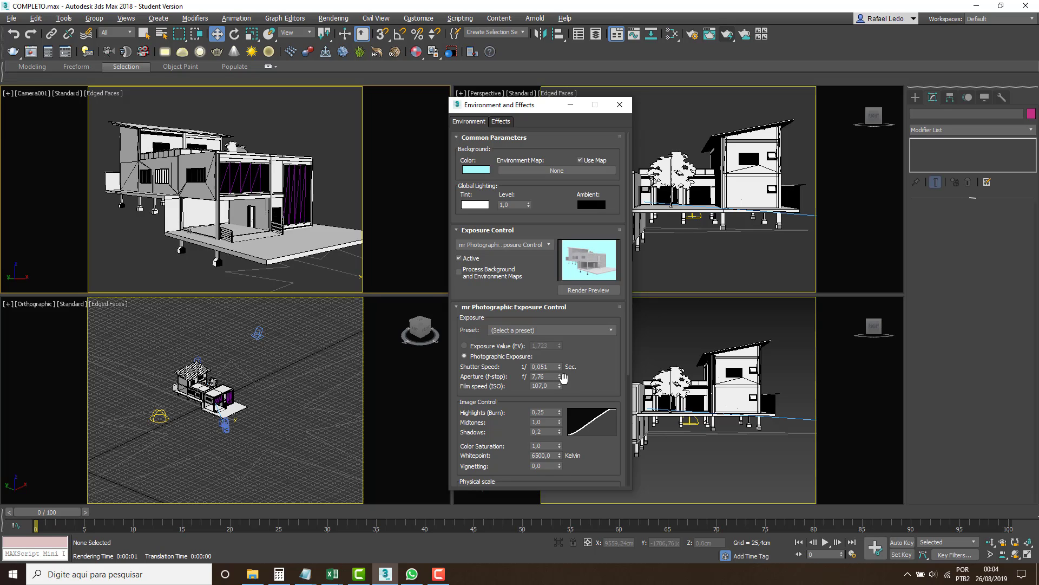
{"action": "left_click_drag", "start_coordinate": [562, 386], "coordinate": [561, 377]}
{"action": "left_click", "coordinate": [726, 35]}
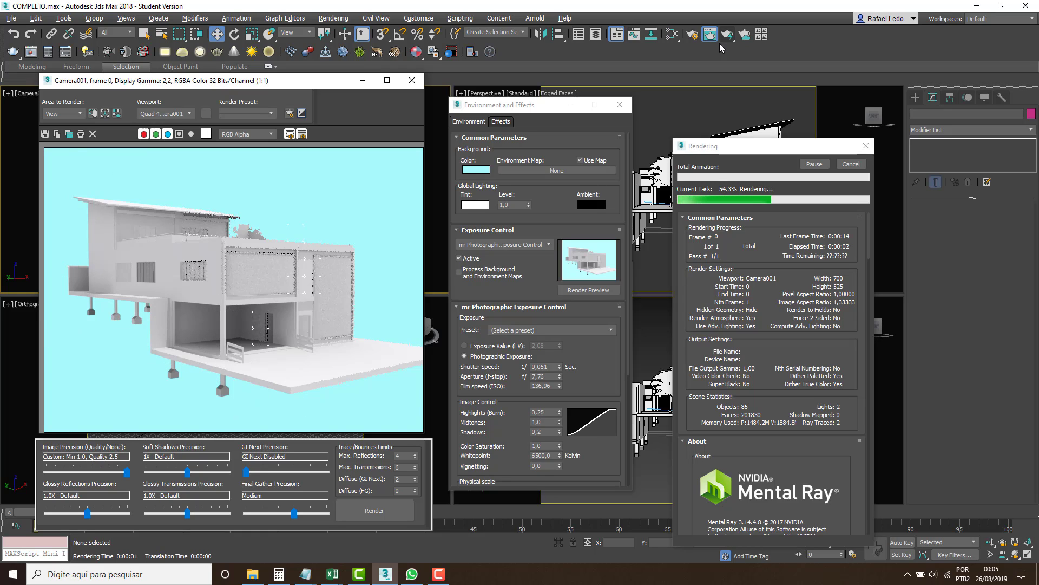
{"action": "left_click", "coordinate": [412, 80]}
Raise Highlights (Burn) to 0.77, lower it to 0.36, and set Midtones to 0.92 in the image control settings
{"action": "left_click_drag", "start_coordinate": [525, 112], "coordinate": [632, 63]}
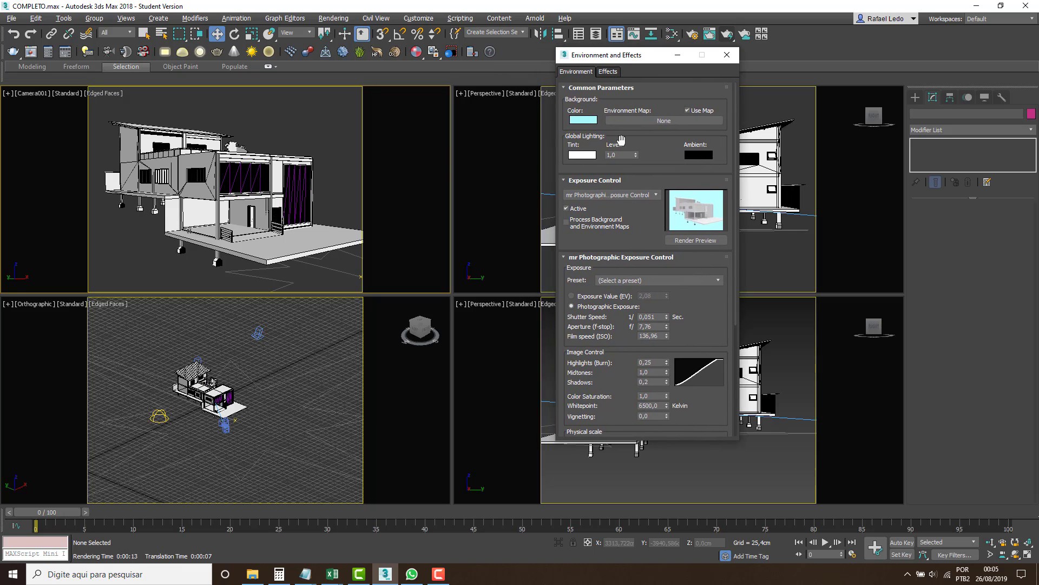
{"action": "scroll", "coordinate": [598, 282], "scroll_direction": "down", "scroll_amount": 5}
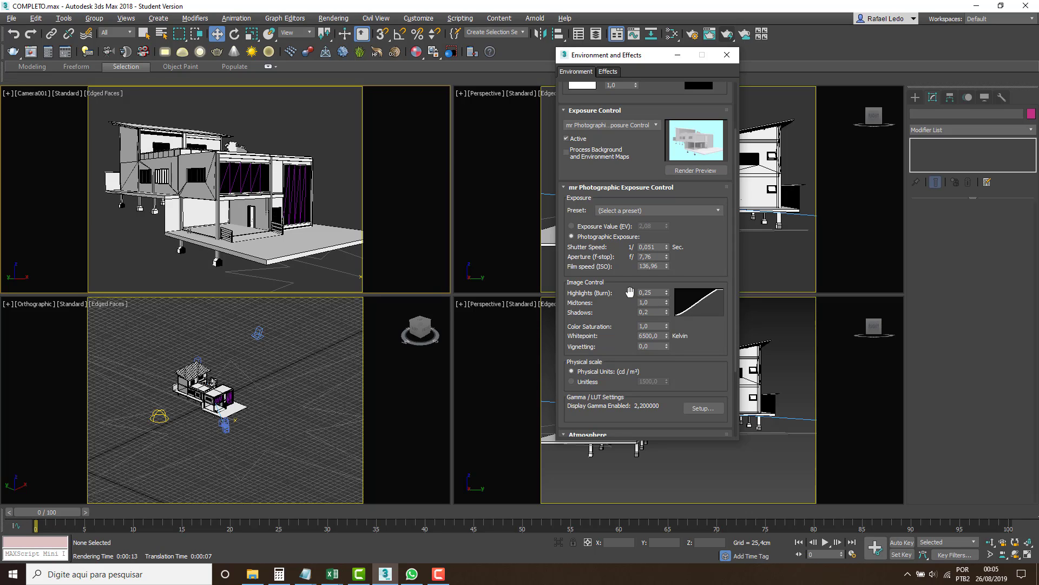
{"action": "left_click_drag", "start_coordinate": [666, 295], "coordinate": [672, 265]}
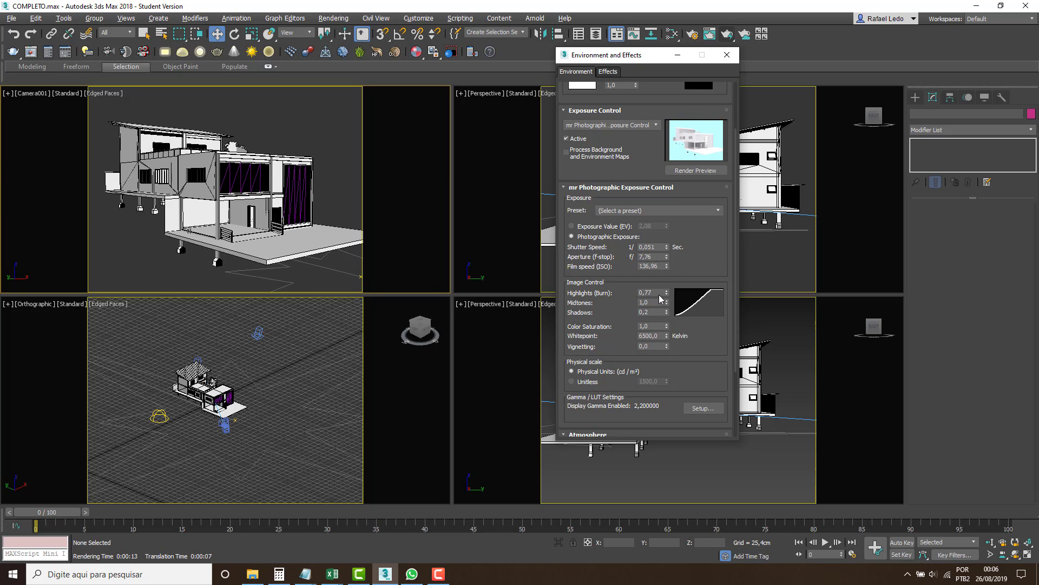
{"action": "mouse_move", "coordinate": [666, 293]}
{"action": "left_mouse_down"}
{"action": "mouse_move", "coordinate": [669, 314]}
{"action": "mouse_move", "coordinate": [673, 275]}
{"action": "mouse_move", "coordinate": [669, 333]}
{"action": "left_mouse_up"}
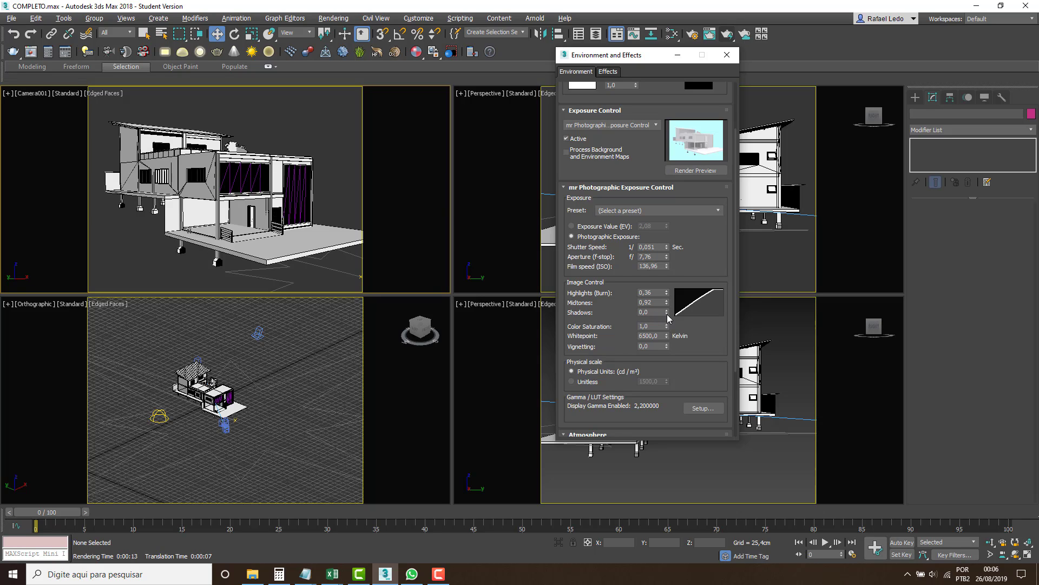
Raise Shadows to 1 and bring it back to 0 to compare the preview contrast
{"action": "left_click_drag", "start_coordinate": [667, 311], "coordinate": [658, 356]}
{"action": "left_click_drag", "start_coordinate": [684, 249], "coordinate": [683, 233]}
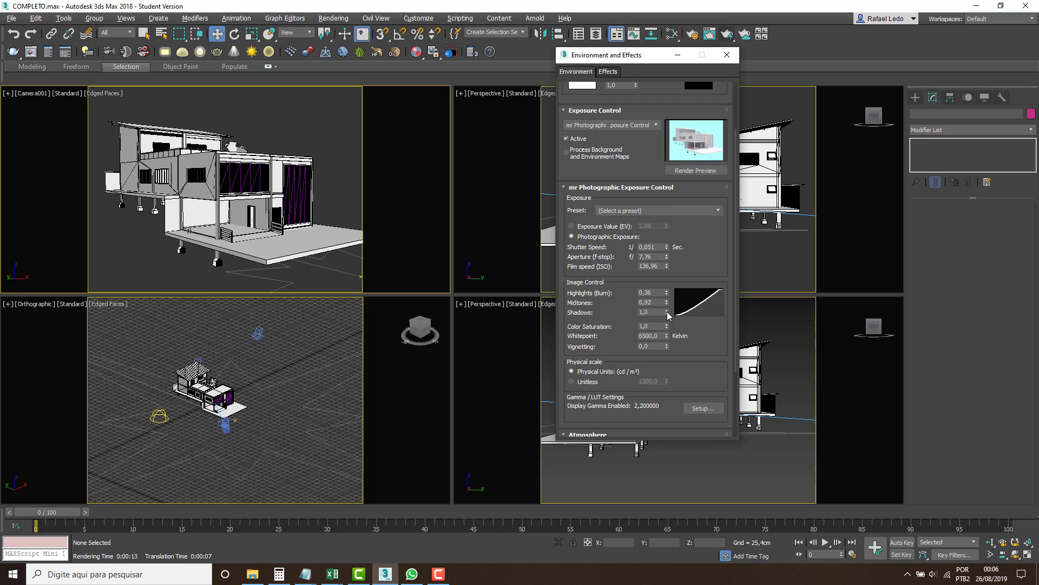
{"action": "left_click_drag", "start_coordinate": [669, 316], "coordinate": [669, 372]}
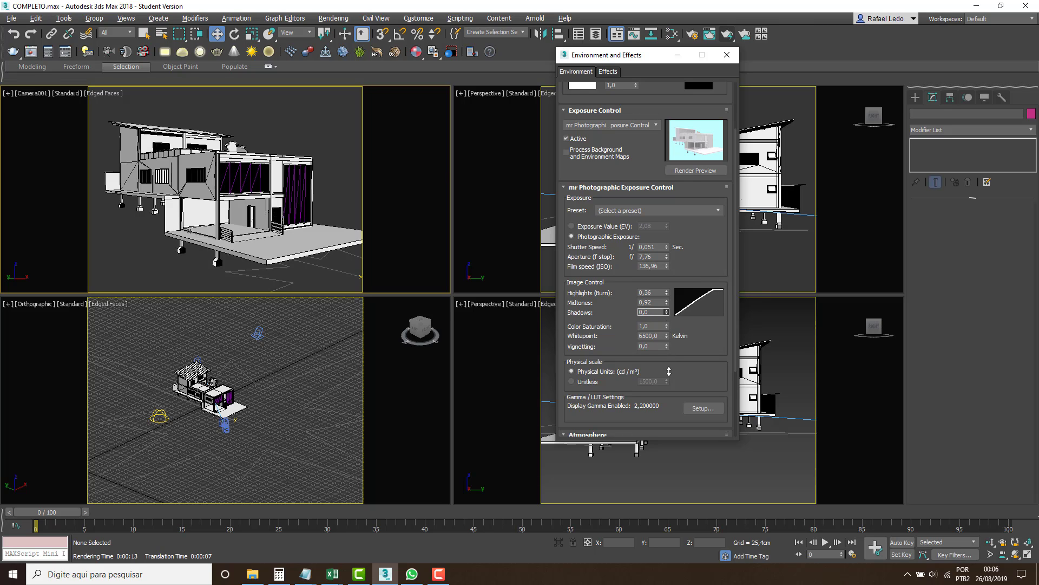
Render the Camera001 view with Shadows at 0 and clone the rendered frame for comparison
{"action": "left_click", "coordinate": [727, 34]}
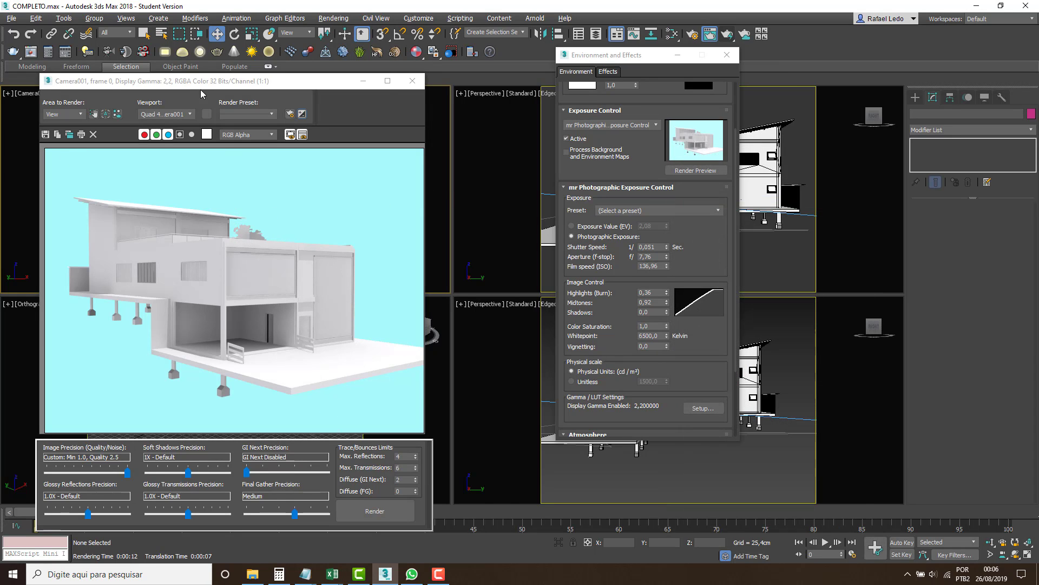
{"action": "left_click_drag", "start_coordinate": [206, 82], "coordinate": [228, 65]}
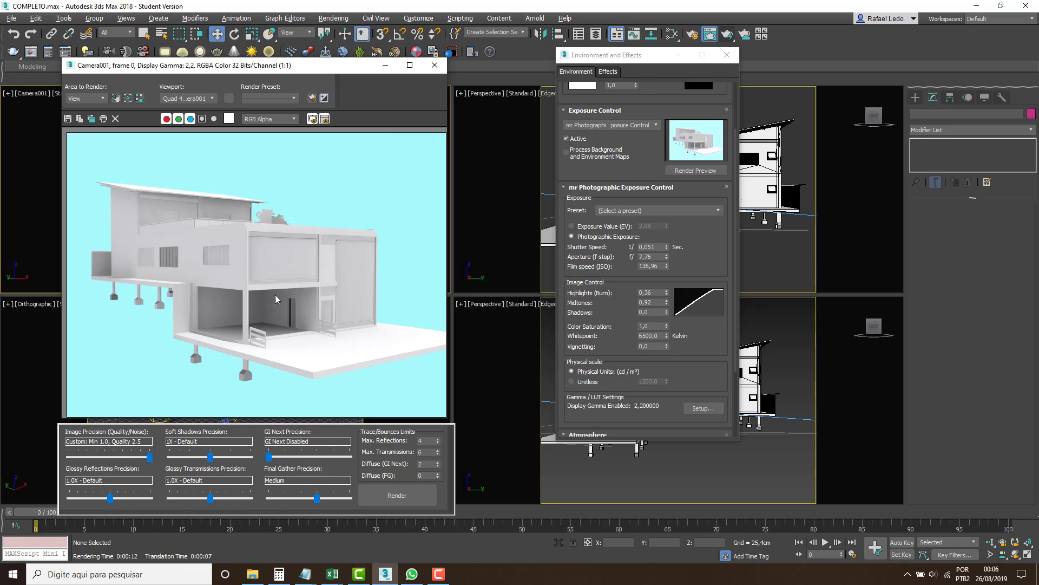
{"action": "left_click", "coordinate": [89, 119]}
{"action": "left_click_drag", "start_coordinate": [608, 147], "coordinate": [355, 177]}
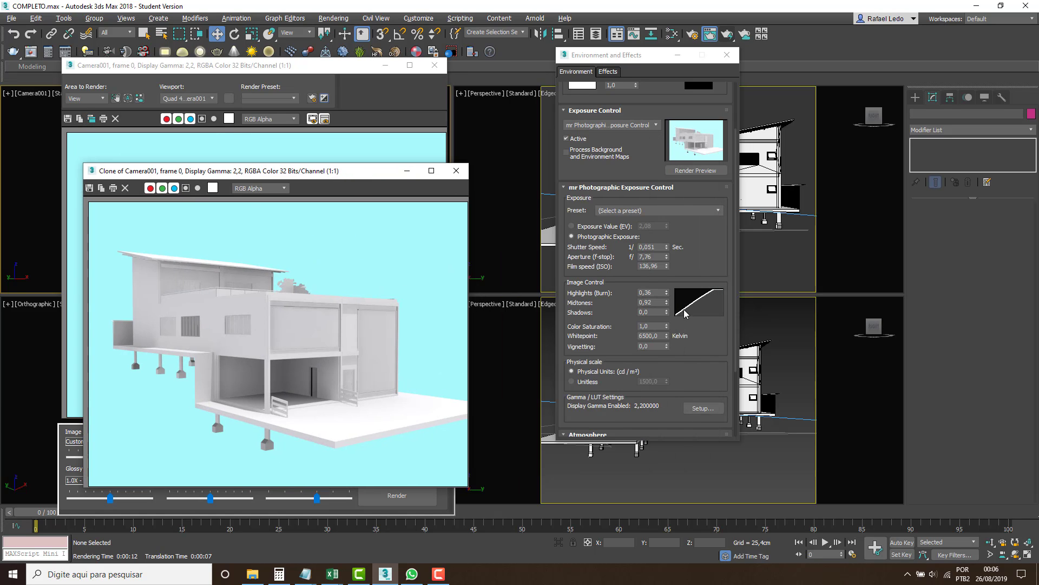
Set Shadows to 1, render the Camera001 view again and compare it side by side with the cloned frame
{"action": "left_click_drag", "start_coordinate": [673, 360], "coordinate": [669, 264]}
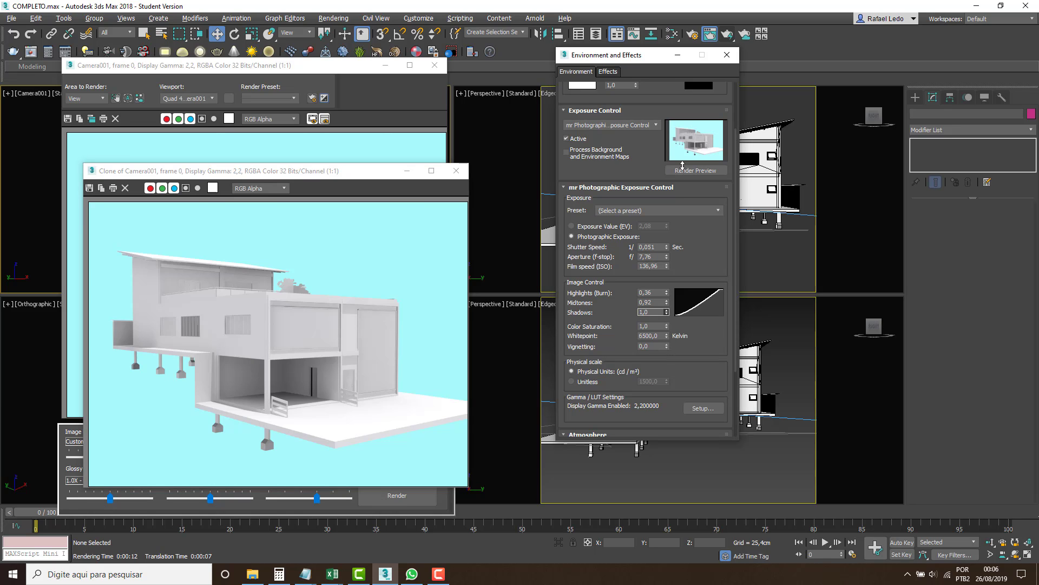
{"action": "key", "text": "shift+q"}
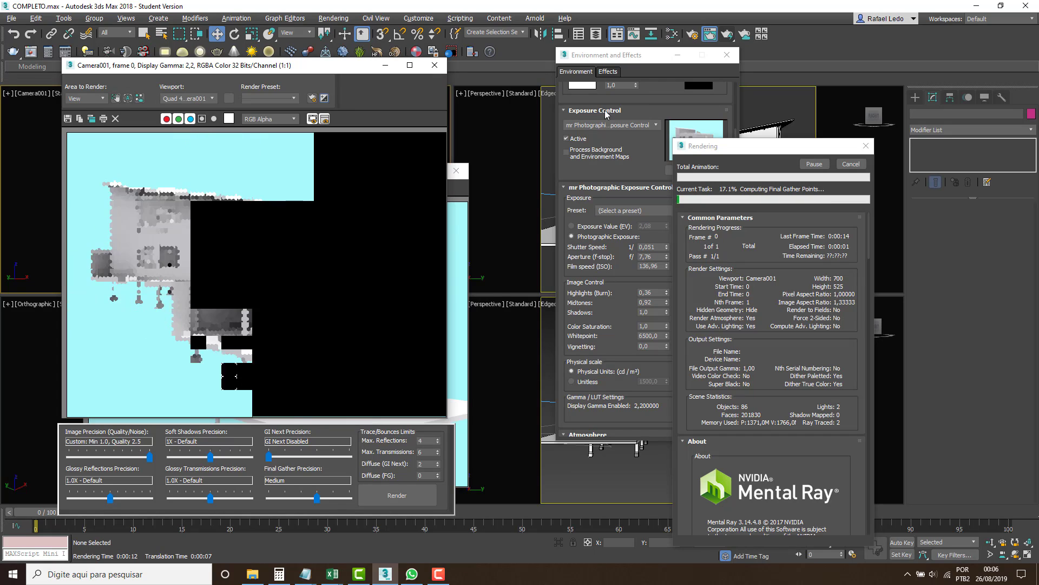
{"action": "mouse_move", "coordinate": [227, 73]}
{"action": "left_mouse_down"}
{"action": "mouse_move", "coordinate": [283, 74]}
{"action": "mouse_move", "coordinate": [569, 139]}
{"action": "mouse_move", "coordinate": [565, 153]}
{"action": "left_mouse_up"}
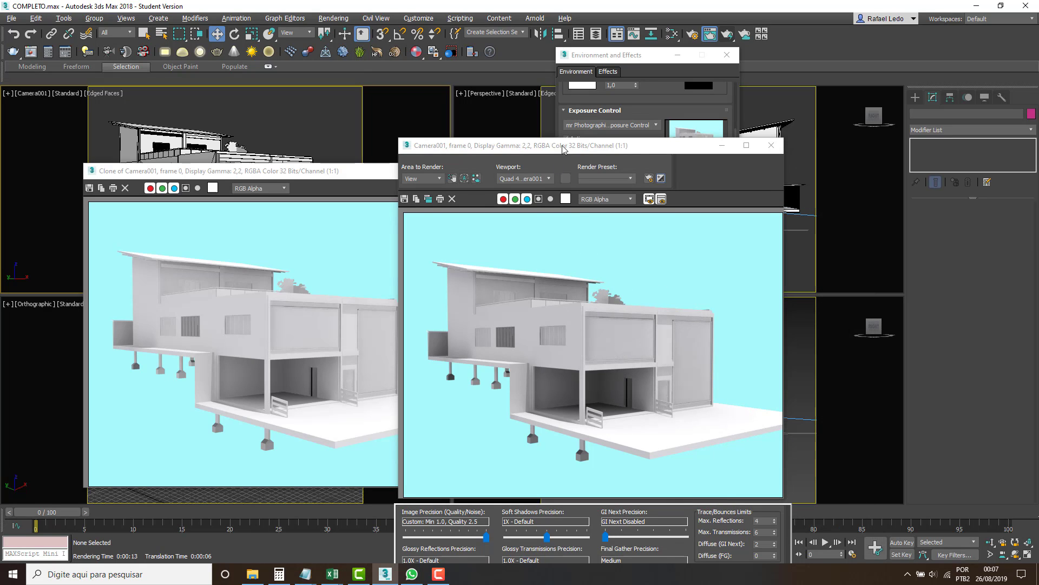
{"action": "left_click_drag", "start_coordinate": [563, 149], "coordinate": [211, 92]}
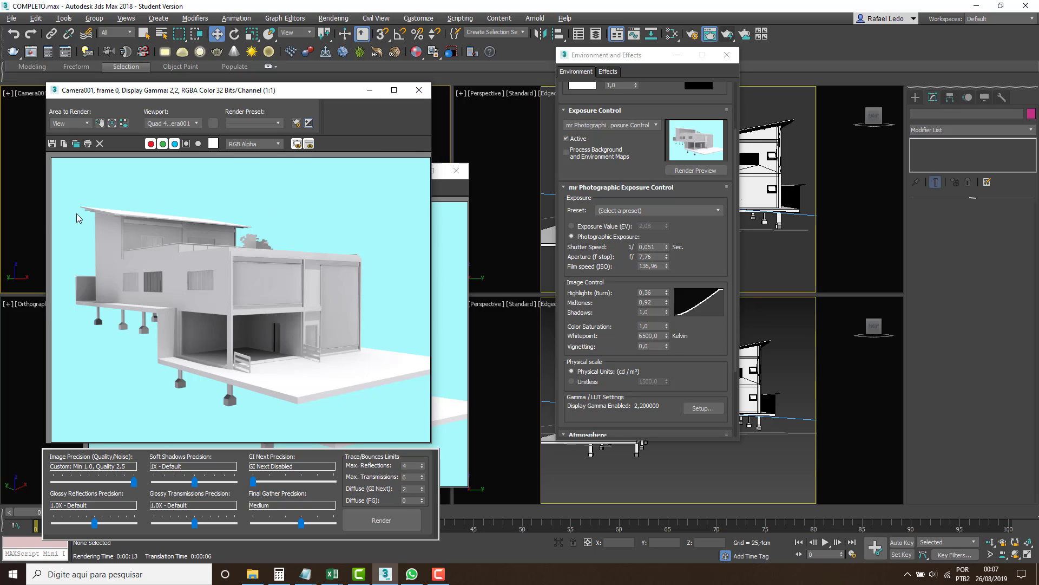
Close the rendered frame, its clone and the Environment and Effects window
{"action": "left_click", "coordinate": [419, 89]}
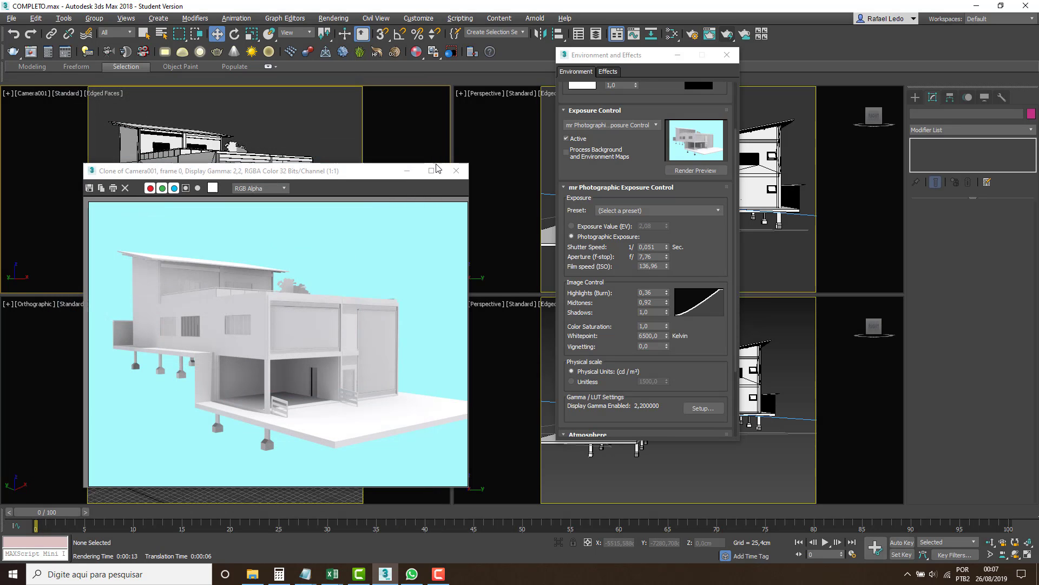
{"action": "left_click", "coordinate": [456, 170]}
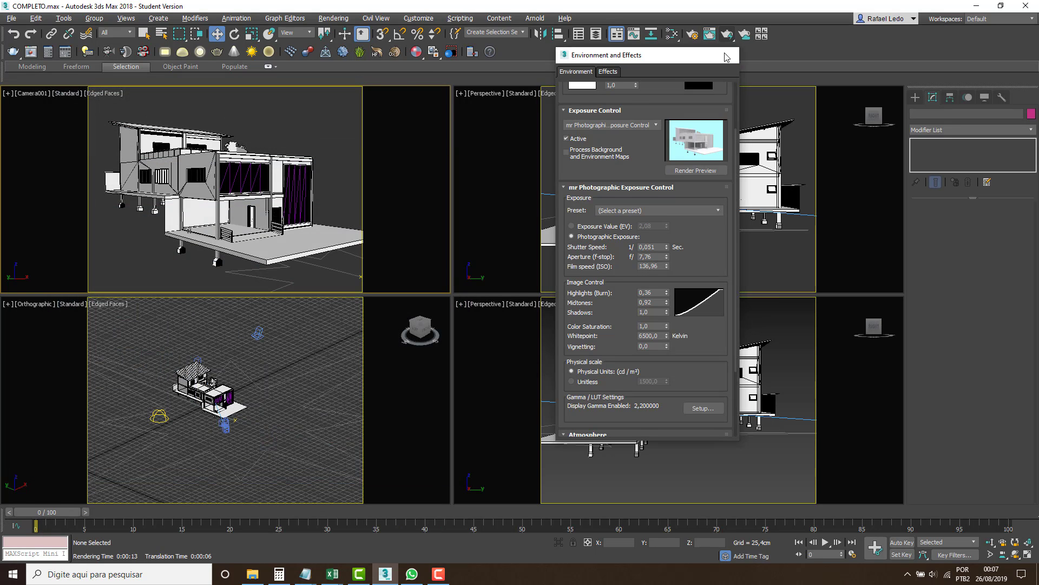
{"action": "left_click", "coordinate": [727, 59]}
Try hiding everything except the stepped terrain surface, and unhide all objects again
{"action": "left_click", "coordinate": [257, 252]}
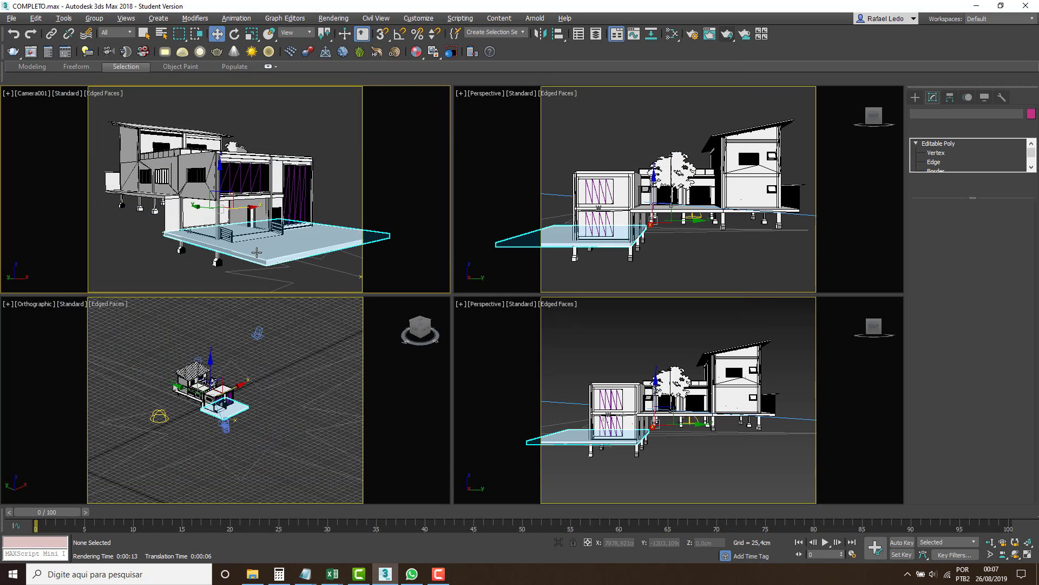
{"action": "left_click", "coordinate": [166, 210]}
{"action": "right_click", "coordinate": [166, 210]}
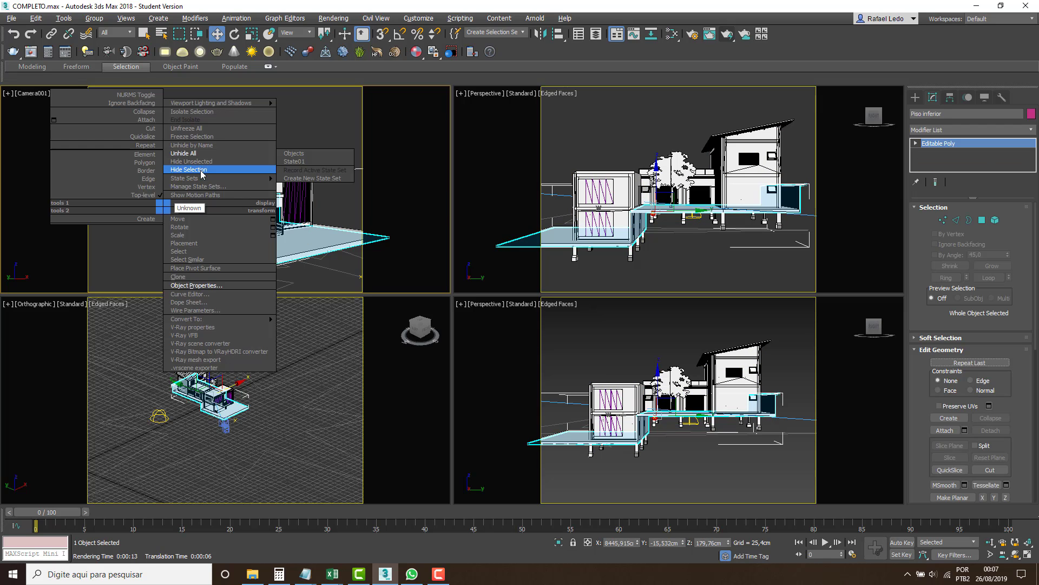
{"action": "left_click", "coordinate": [205, 163]}
{"action": "left_click", "coordinate": [223, 203]}
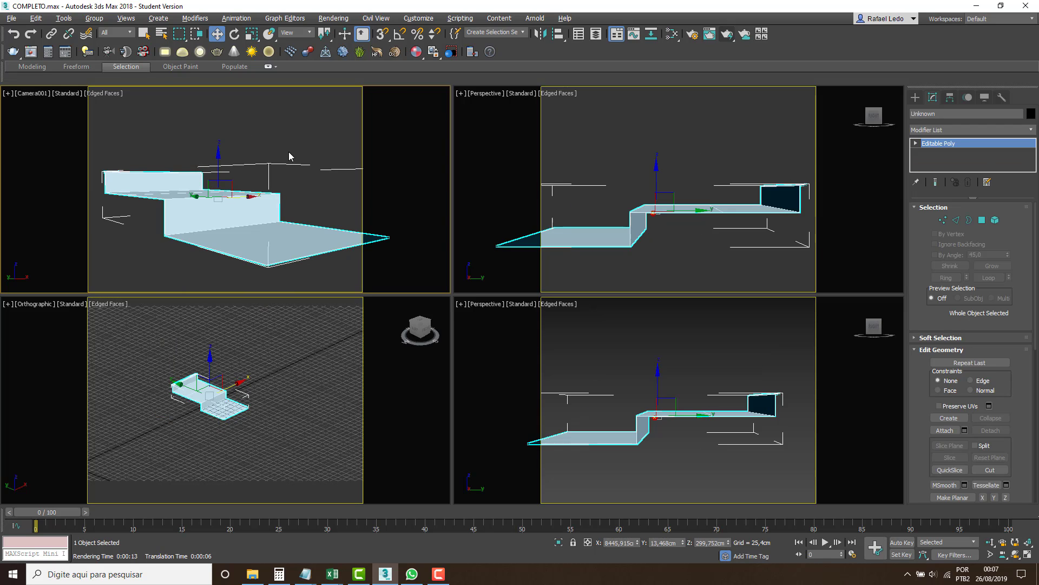
{"action": "left_click", "coordinate": [300, 149]}
{"action": "left_click", "coordinate": [306, 241]}
{"action": "right_click", "coordinate": [242, 276]}
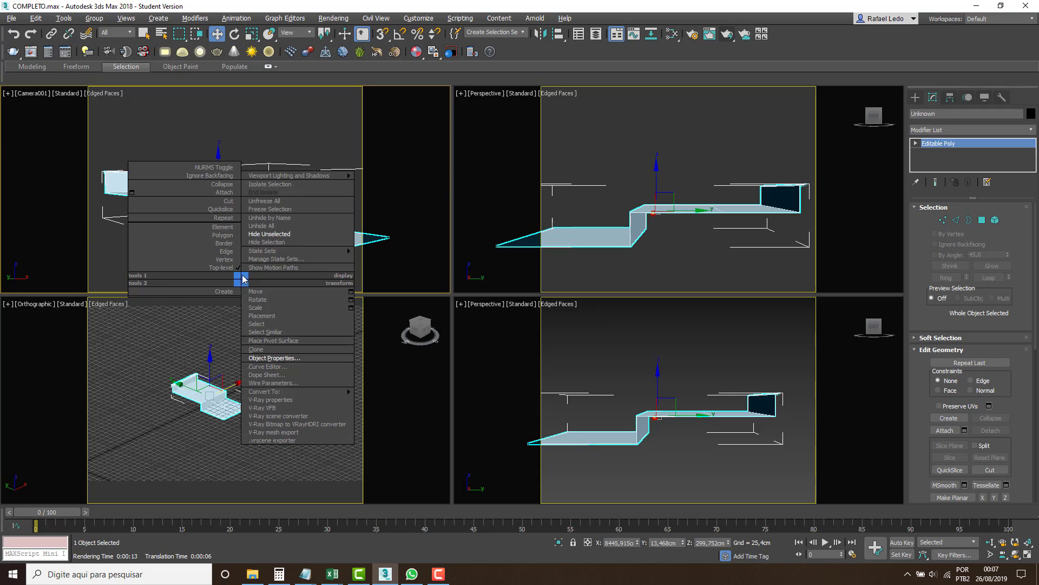
{"action": "left_click", "coordinate": [260, 233]}
{"action": "right_click", "coordinate": [198, 262]}
{"action": "left_click", "coordinate": [219, 208]}
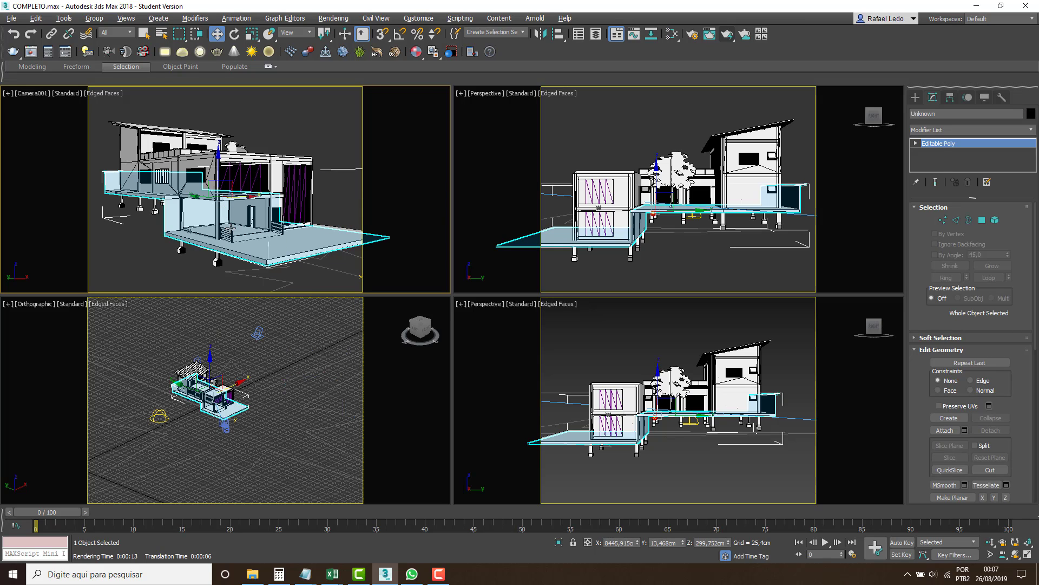
Select the stepped terrain surface together with the lower floor slab and hide all unselected objects
{"action": "left_click", "coordinate": [174, 211]}
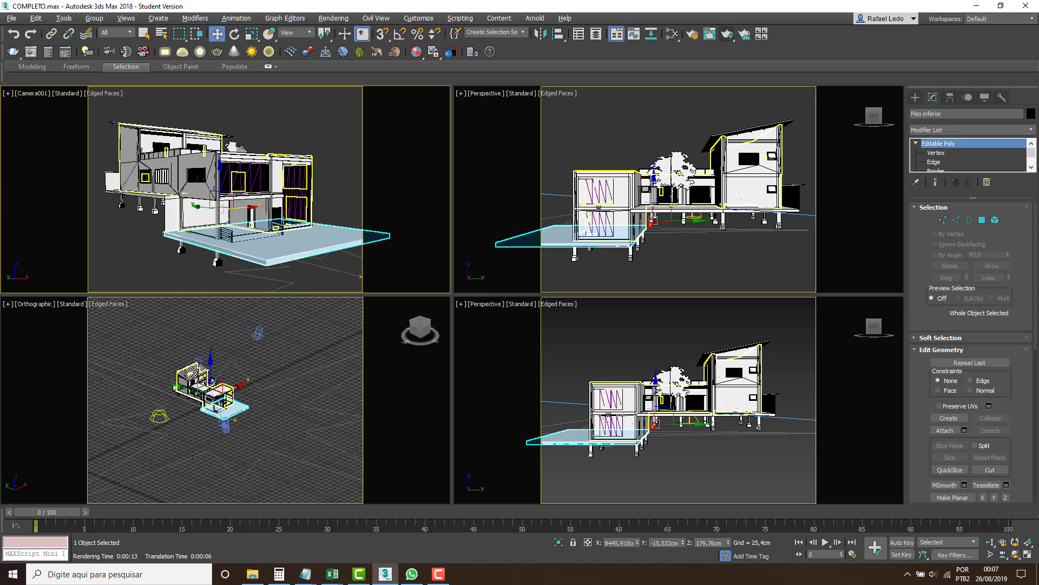
{"action": "left_click", "coordinate": [132, 151]}
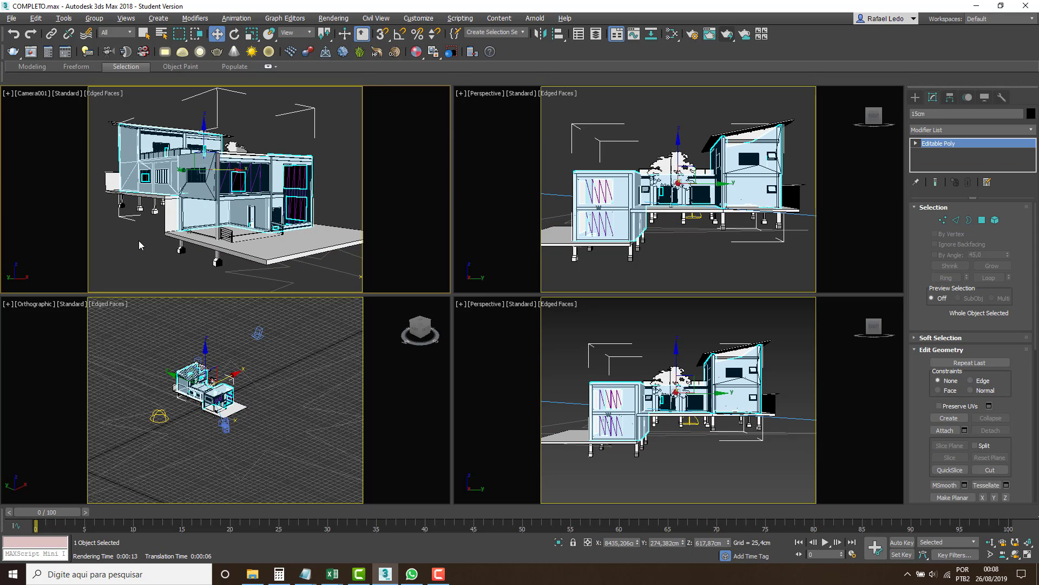
{"action": "left_click", "coordinate": [141, 237]}
{"action": "left_click", "coordinate": [232, 265]}
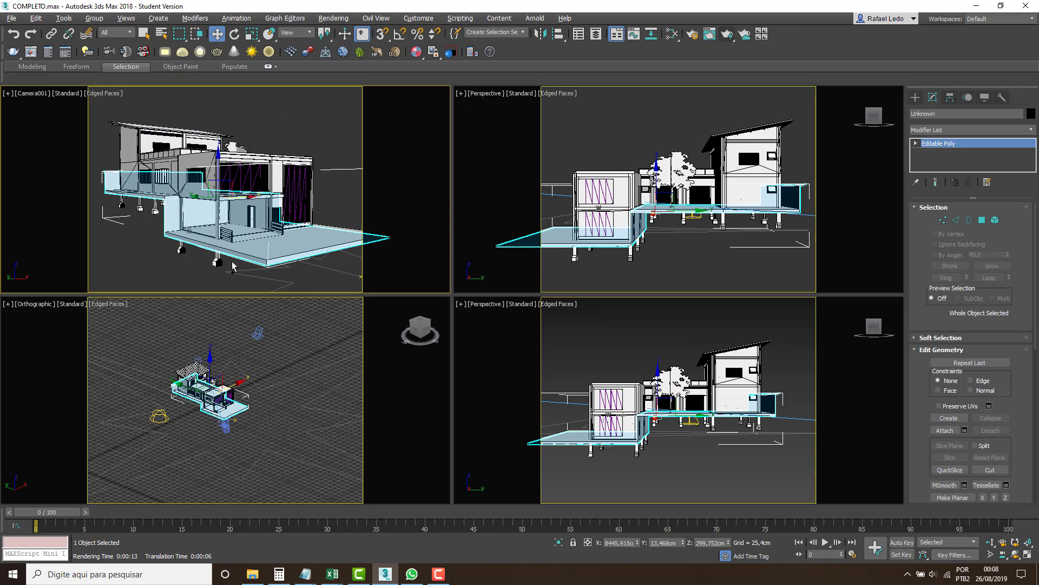
{"action": "left_click", "coordinate": [258, 252], "text": "ctrl"}
{"action": "right_click", "coordinate": [258, 252]}
{"action": "left_click", "coordinate": [291, 210]}
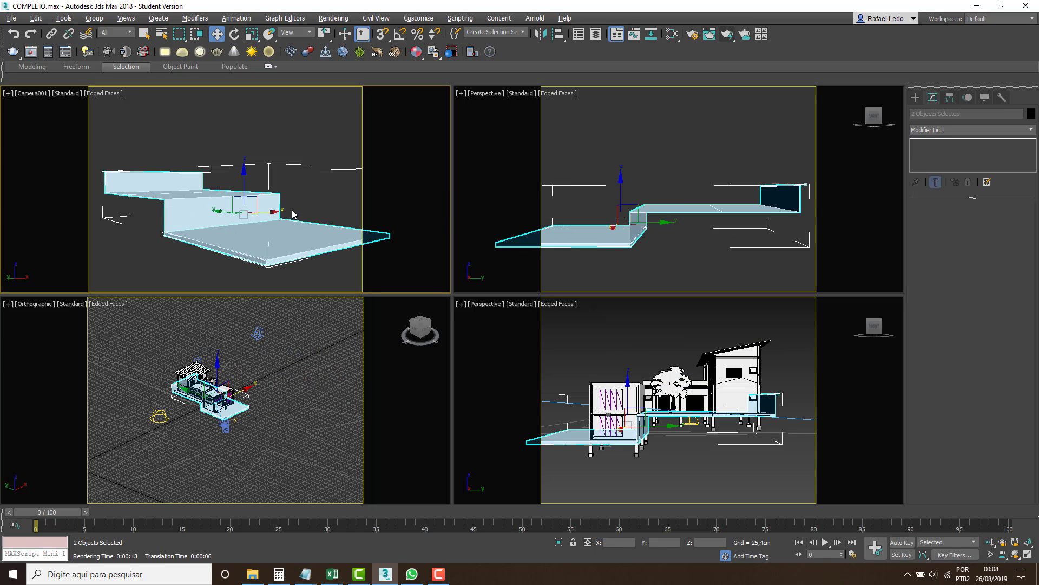
Select the lower floor slab and make two copies of the Arch & Design material in the Slate Material Editor
{"action": "left_click", "coordinate": [288, 232]}
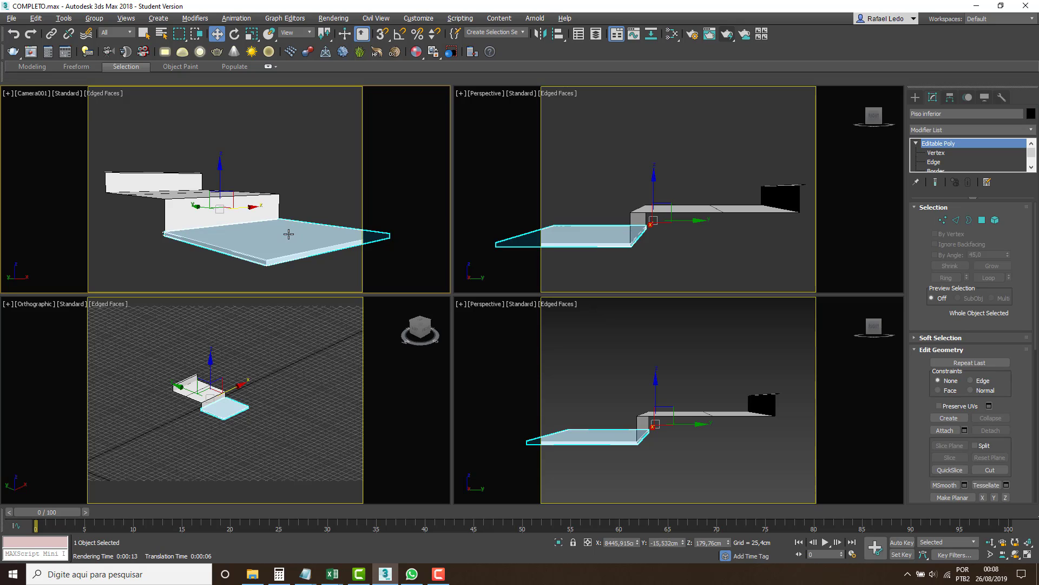
{"action": "key", "text": "m"}
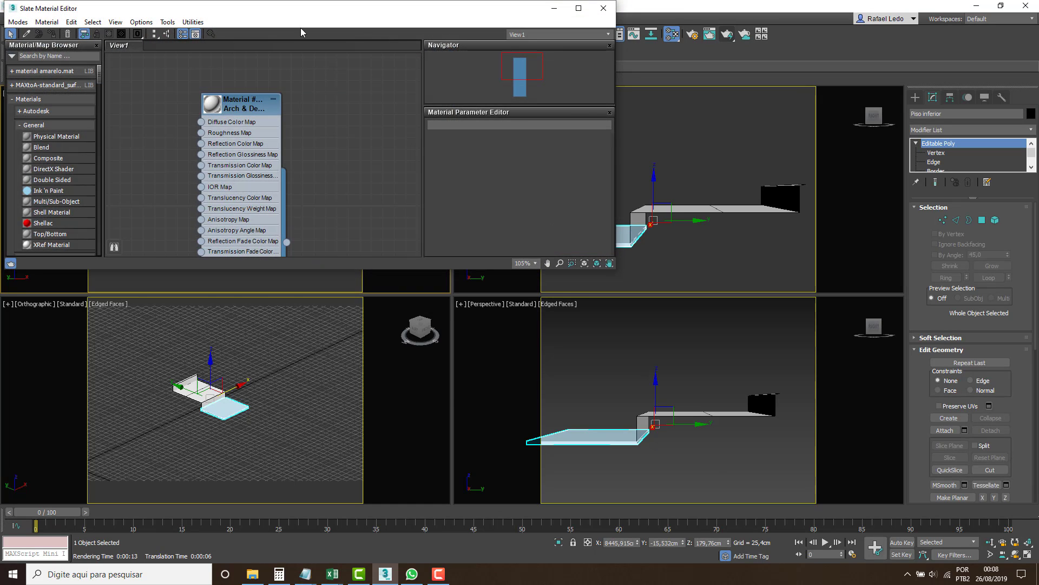
{"action": "left_click_drag", "start_coordinate": [316, 20], "coordinate": [596, 151]}
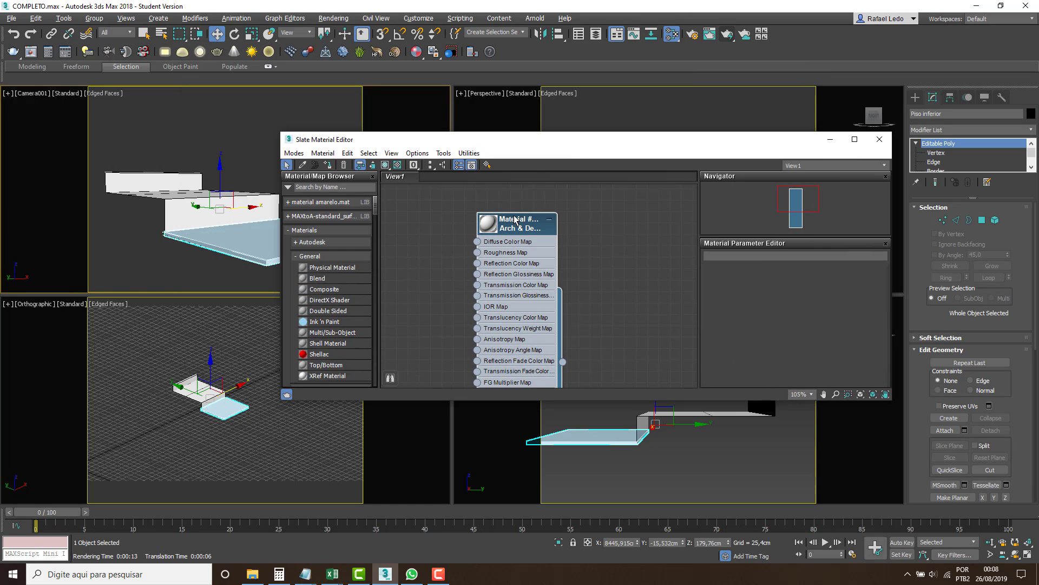
{"action": "mouse_move", "coordinate": [514, 220]}
{"action": "left_mouse_down", "text": "shift"}
{"action": "mouse_move", "coordinate": [626, 220]}
{"action": "mouse_move", "coordinate": [410, 240]}
{"action": "left_mouse_up", "text": "shift"}
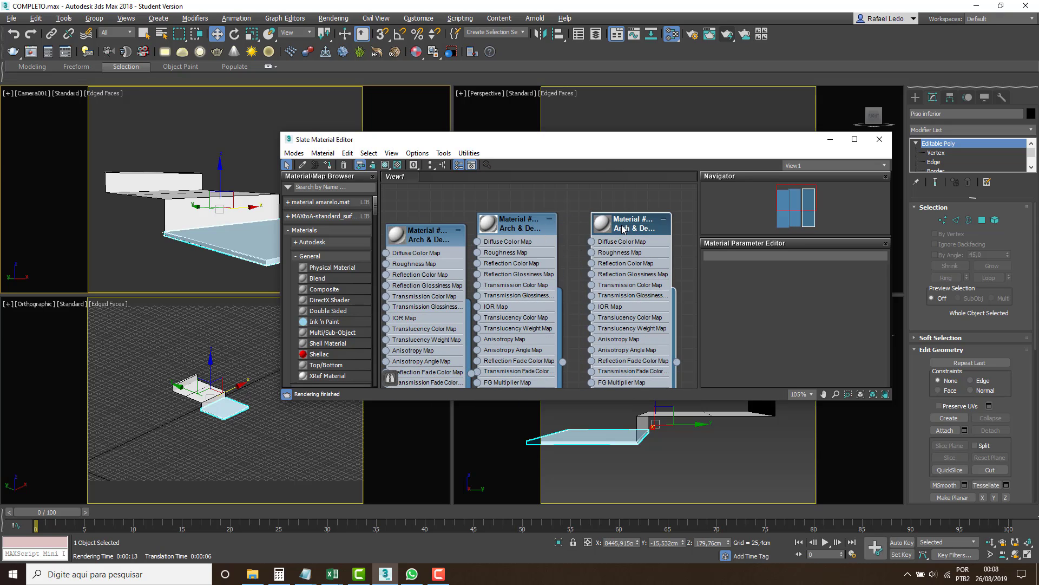
Give one material copy a brown diffuse color and assign it to the lower floor slab
{"action": "left_click", "coordinate": [832, 312]}
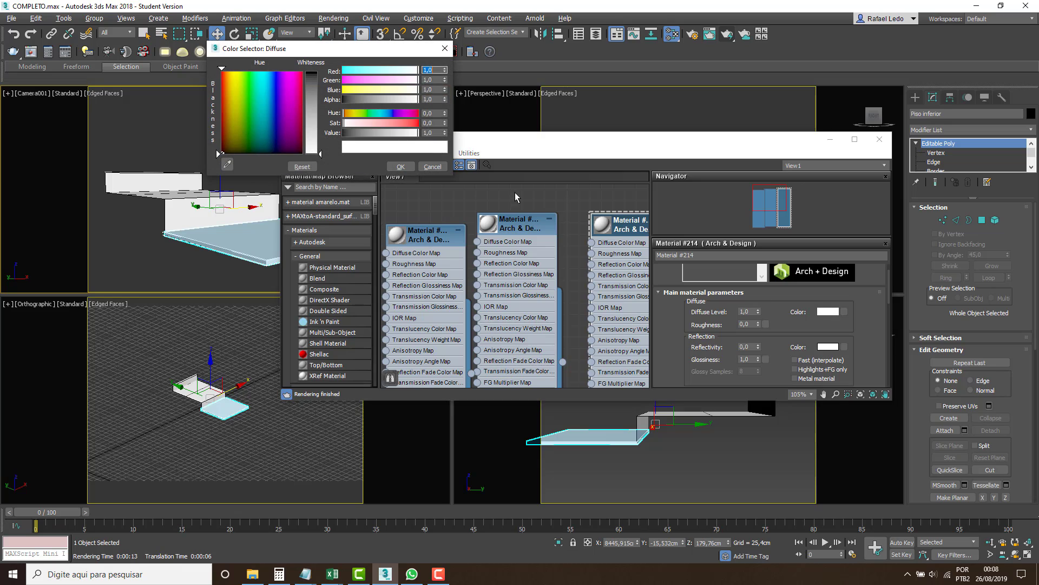
{"action": "left_click_drag", "start_coordinate": [246, 78], "coordinate": [241, 73]}
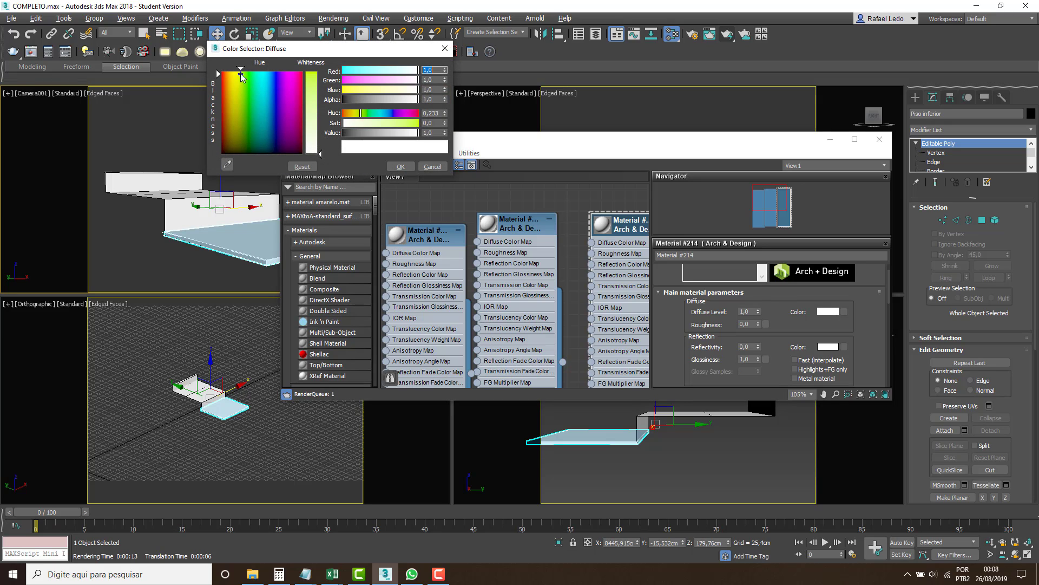
{"action": "mouse_move", "coordinate": [379, 124]}
{"action": "left_mouse_down"}
{"action": "mouse_move", "coordinate": [401, 124]}
{"action": "mouse_move", "coordinate": [367, 133]}
{"action": "left_mouse_up"}
{"action": "left_click", "coordinate": [393, 80]}
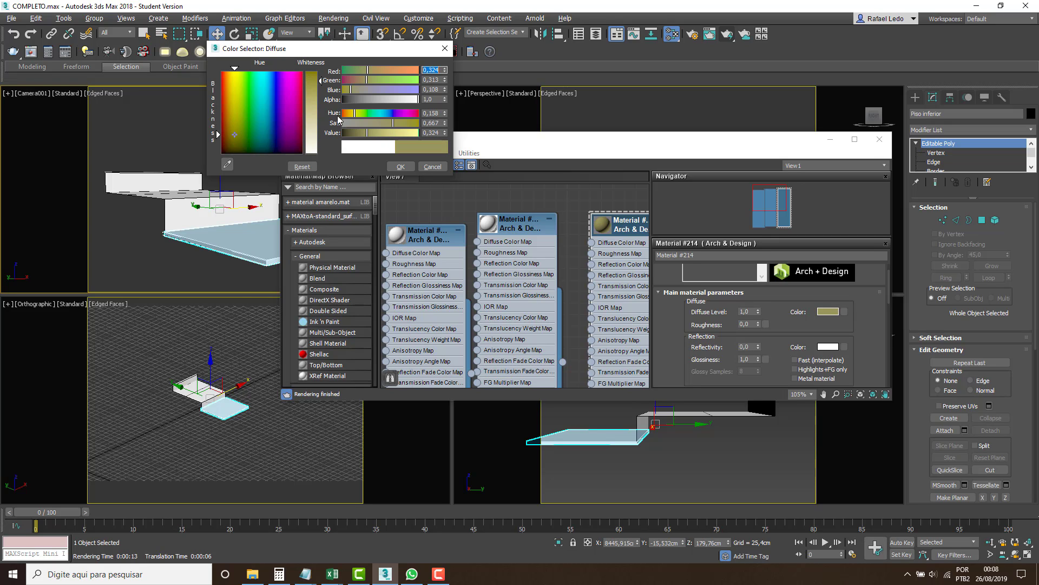
{"action": "left_click_drag", "start_coordinate": [233, 135], "coordinate": [227, 134]}
{"action": "left_click", "coordinate": [401, 168]}
{"action": "left_click_drag", "start_coordinate": [617, 225], "coordinate": [458, 202]}
{"action": "left_click_drag", "start_coordinate": [518, 340], "coordinate": [222, 240]}
{"action": "left_click_drag", "start_coordinate": [465, 202], "coordinate": [571, 201]}
Give the other material copy a dark green diffuse color with Green at 0.288 and assign it to the stepped terrain
{"action": "left_click", "coordinate": [427, 234]}
{"action": "left_click", "coordinate": [828, 311]}
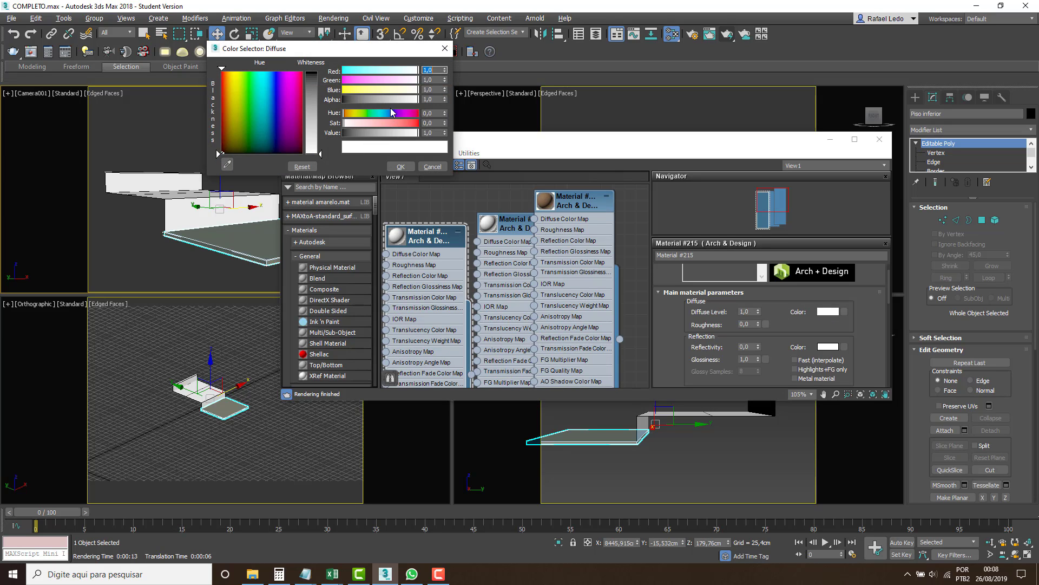
{"action": "left_click", "coordinate": [368, 113]}
{"action": "left_click", "coordinate": [248, 74]}
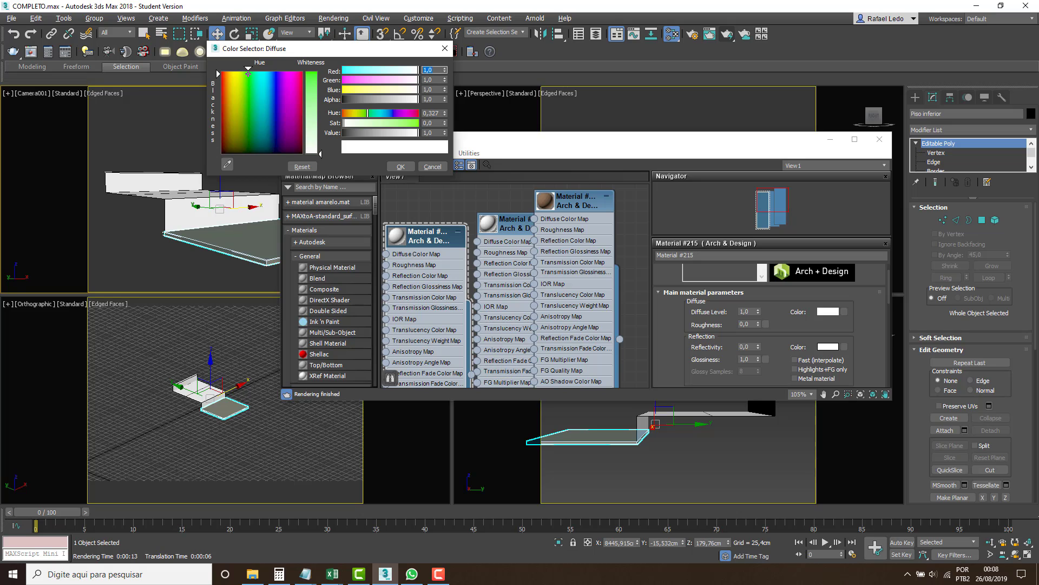
{"action": "left_click_drag", "start_coordinate": [311, 80], "coordinate": [310, 71]}
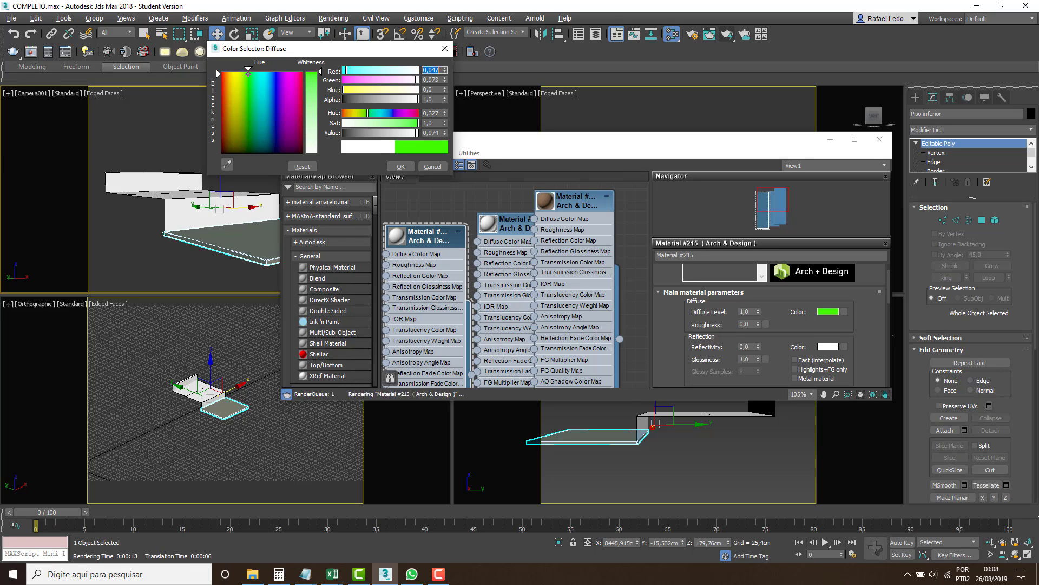
{"action": "left_click", "coordinate": [379, 133]}
{"action": "left_click", "coordinate": [364, 80]}
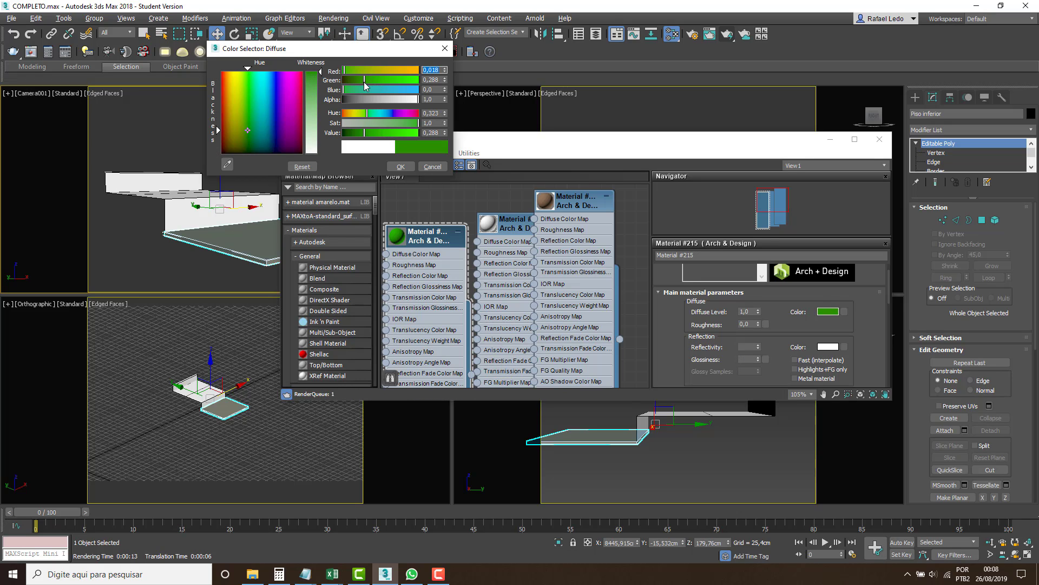
{"action": "left_click", "coordinate": [403, 166]}
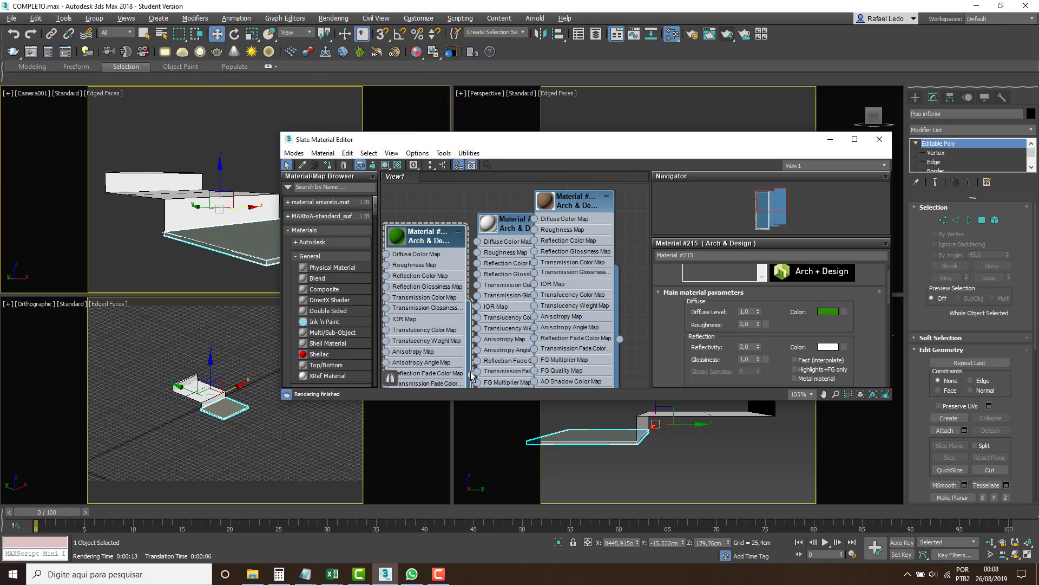
{"action": "left_click_drag", "start_coordinate": [449, 306], "coordinate": [184, 203]}
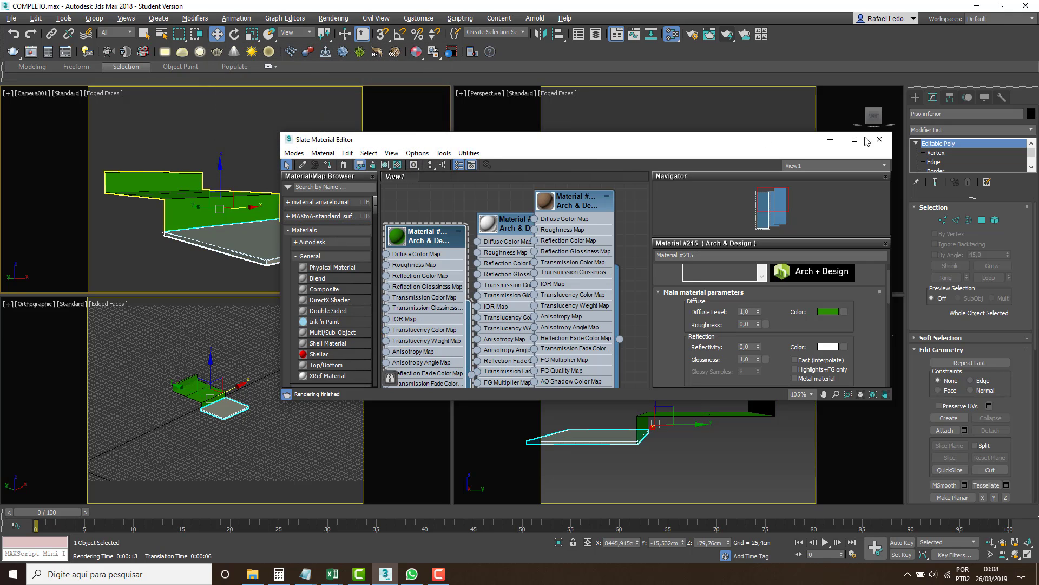
Unhide all objects and render the Camera001 view with the new brown and green materials
{"action": "left_click", "coordinate": [880, 139]}
{"action": "left_click", "coordinate": [342, 142]}
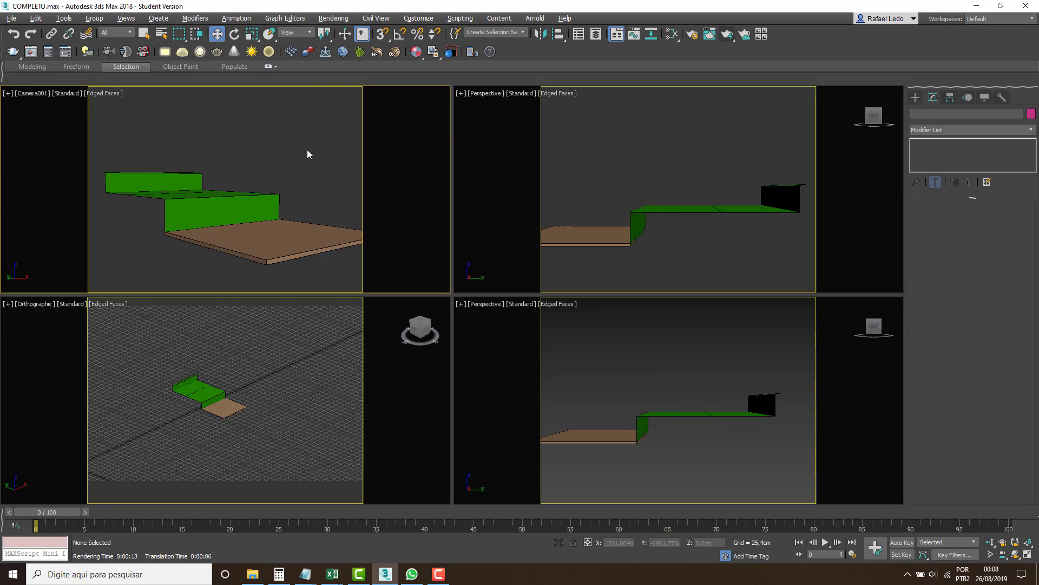
{"action": "right_click", "coordinate": [306, 147]}
{"action": "left_click", "coordinate": [328, 102]}
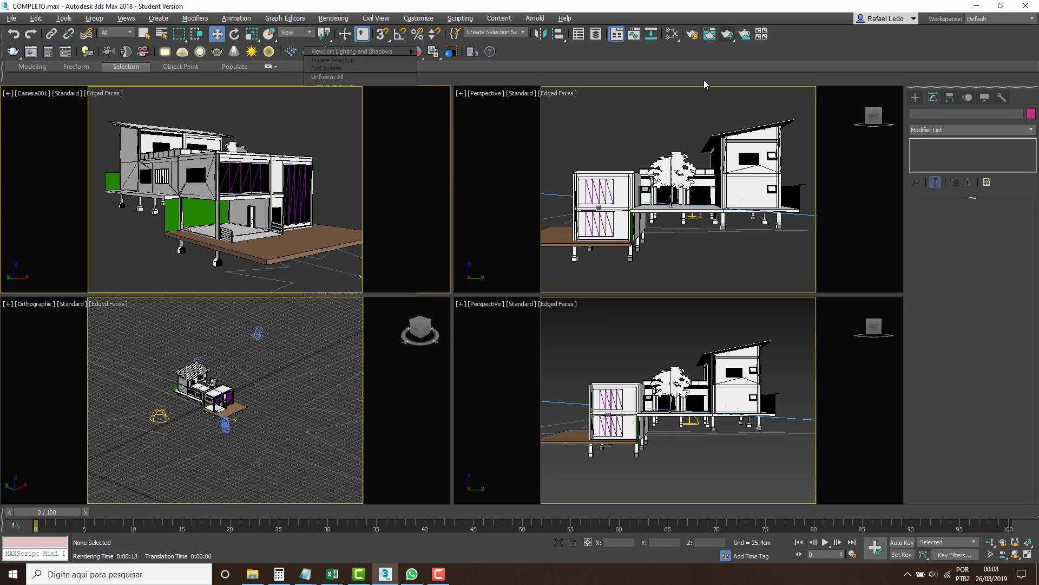
{"action": "left_click", "coordinate": [727, 35]}
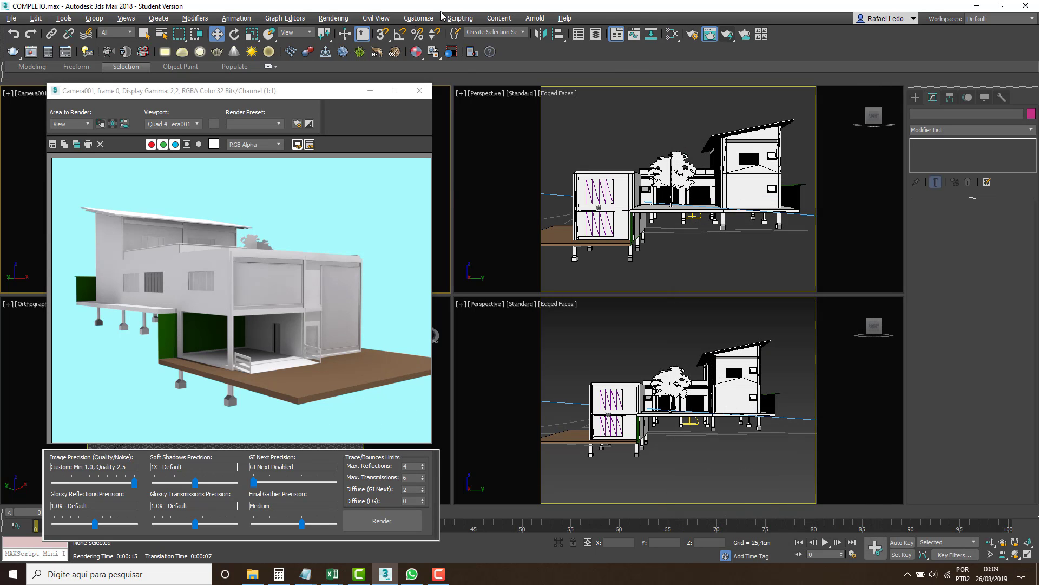
Reopen the environment exposure settings and clone the rendered Camera001 frame beside the original for comparison
{"action": "left_click", "coordinate": [333, 17]}
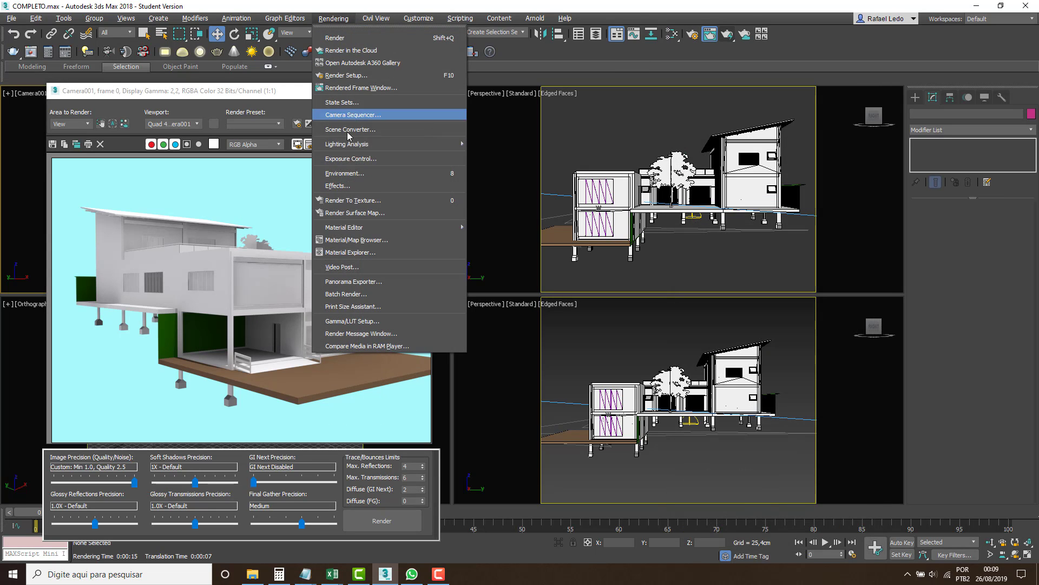
{"action": "left_click", "coordinate": [347, 173]}
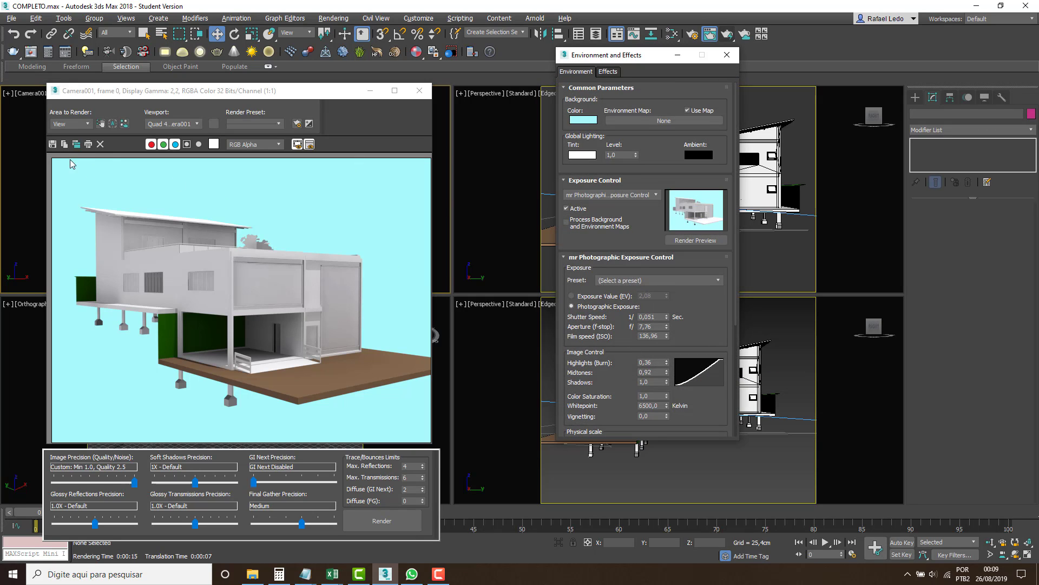
{"action": "left_click", "coordinate": [75, 144]}
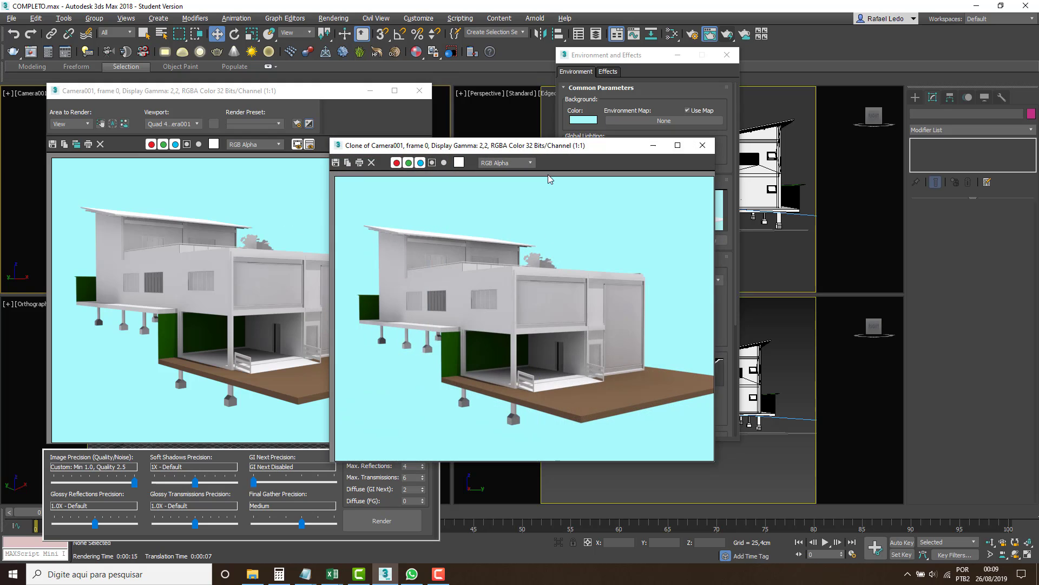
{"action": "mouse_move", "coordinate": [604, 146]}
{"action": "left_mouse_down"}
{"action": "mouse_move", "coordinate": [431, 259]}
{"action": "mouse_move", "coordinate": [420, 306]}
{"action": "left_mouse_up"}
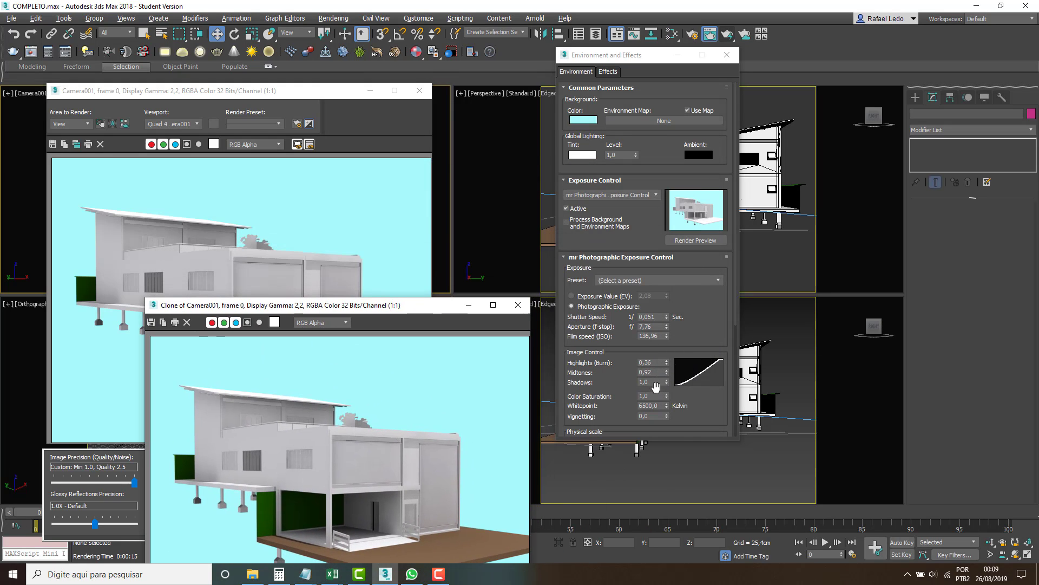
Set Color Saturation to 1.61 and start a test render of Camera001, cancelling it partway and closing its frame
{"action": "left_click_drag", "start_coordinate": [667, 396], "coordinate": [675, 370]}
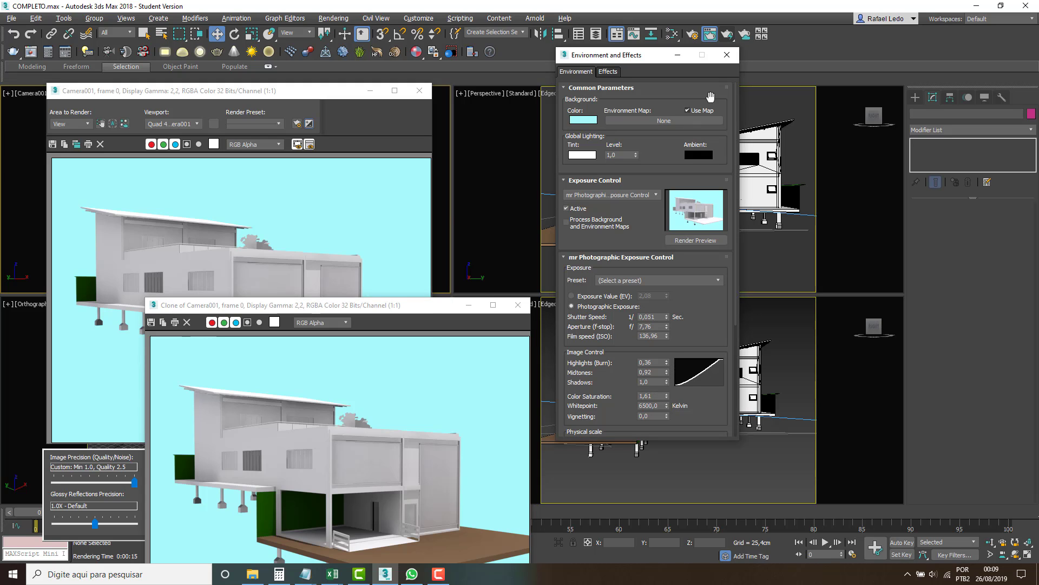
{"action": "left_click", "coordinate": [727, 35]}
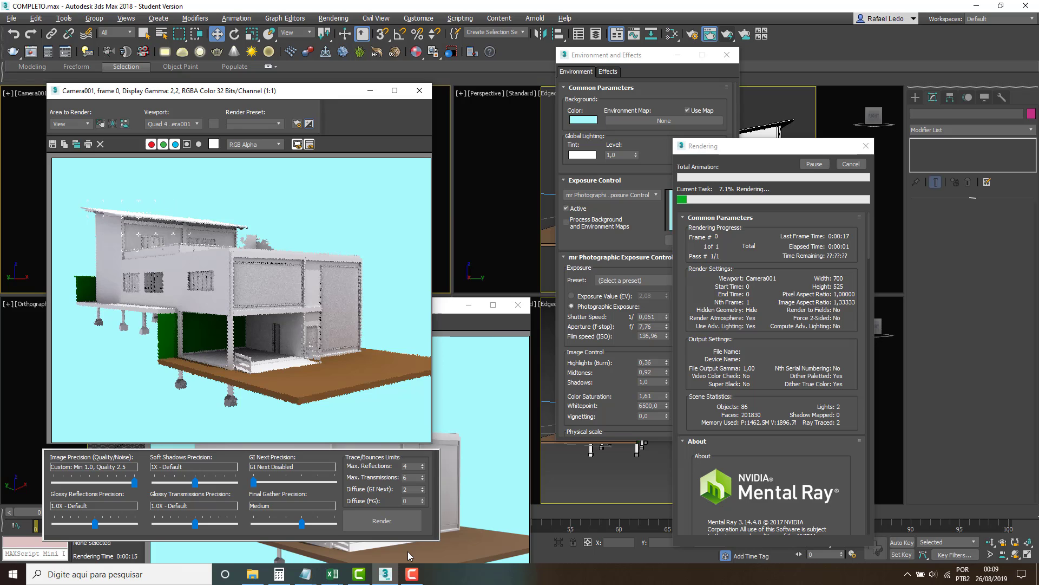
{"action": "left_click", "coordinate": [850, 164]}
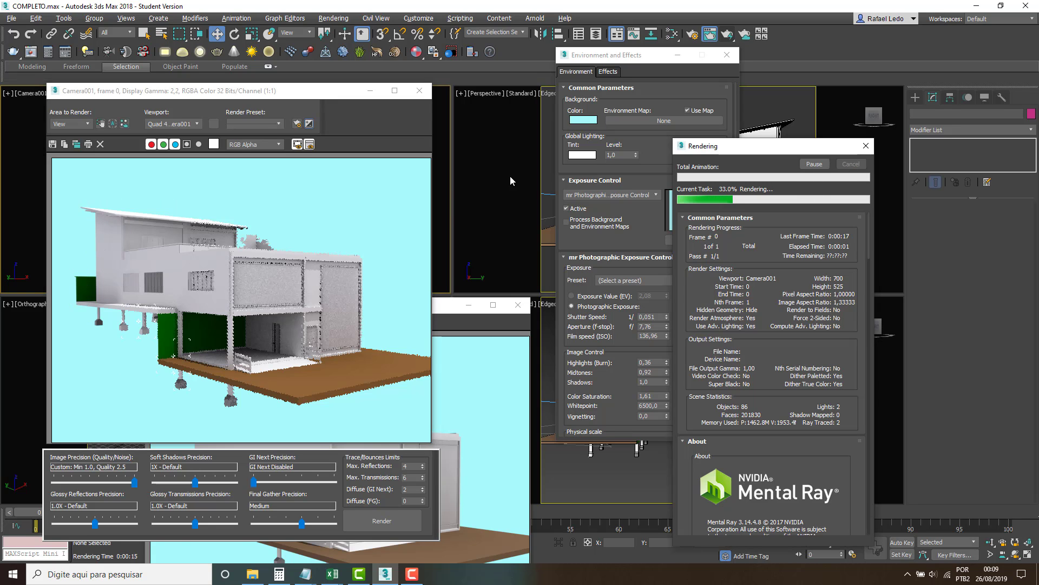
{"action": "left_click", "coordinate": [420, 92]}
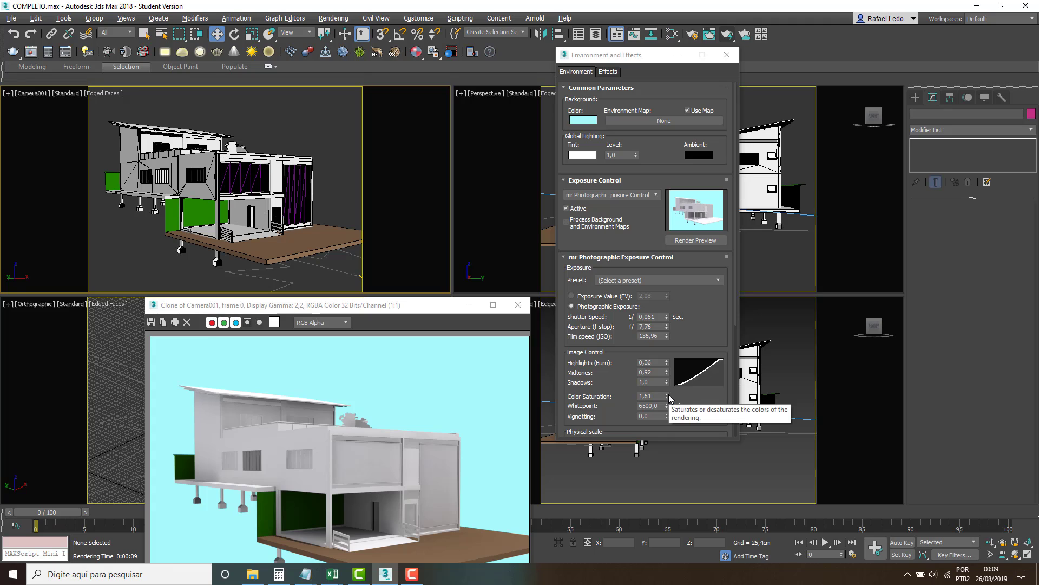
Update the exposure preview, and set Color Saturation to 2.295 and Midtones to 1.02
{"action": "left_click_drag", "start_coordinate": [667, 396], "coordinate": [671, 389]}
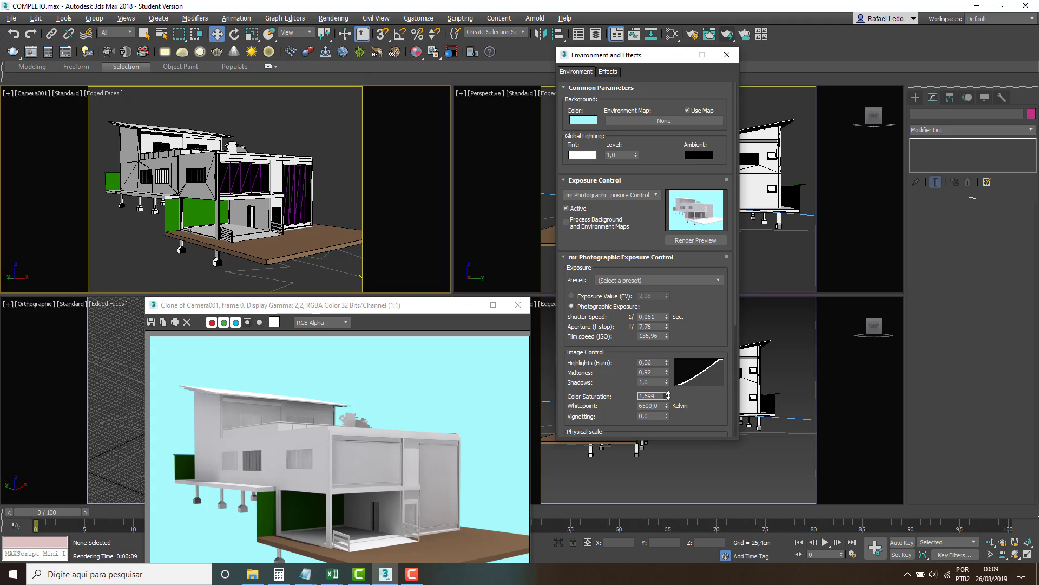
{"action": "left_click", "coordinate": [693, 242]}
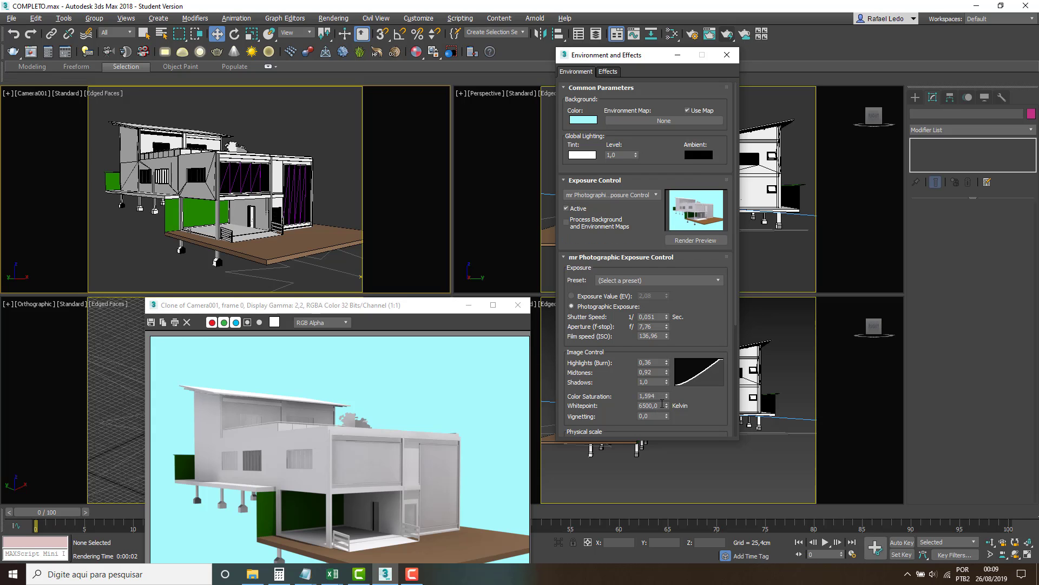
{"action": "mouse_move", "coordinate": [667, 372]}
{"action": "left_mouse_down"}
{"action": "mouse_move", "coordinate": [668, 363]}
{"action": "mouse_move", "coordinate": [668, 382]}
{"action": "left_mouse_up"}
Render Camera001 and compare the saturated result side by side with the cloned frame, closing the new frame
{"action": "left_click_drag", "start_coordinate": [412, 306], "coordinate": [326, 133]}
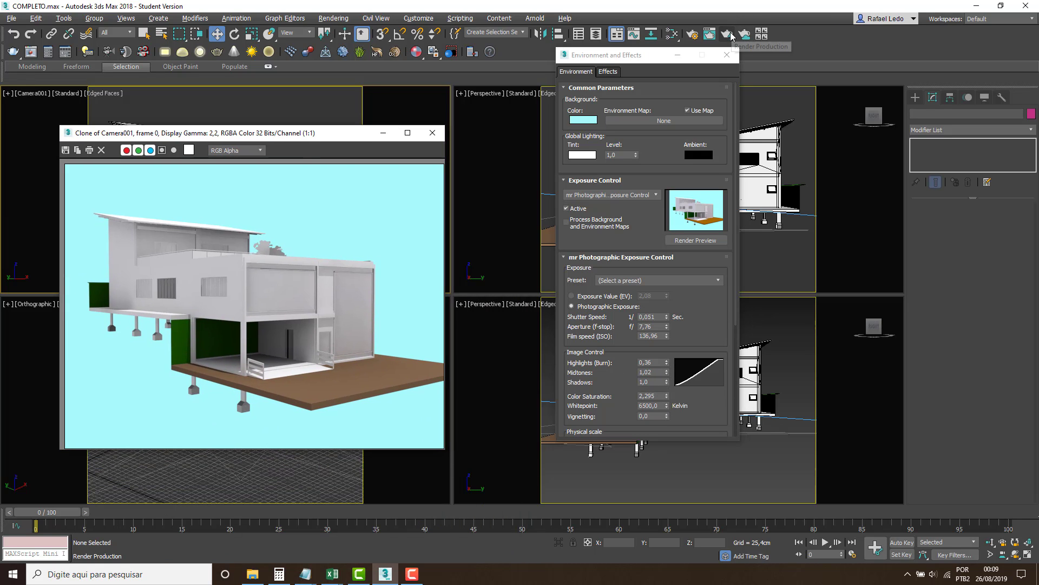
{"action": "left_click", "coordinate": [729, 34]}
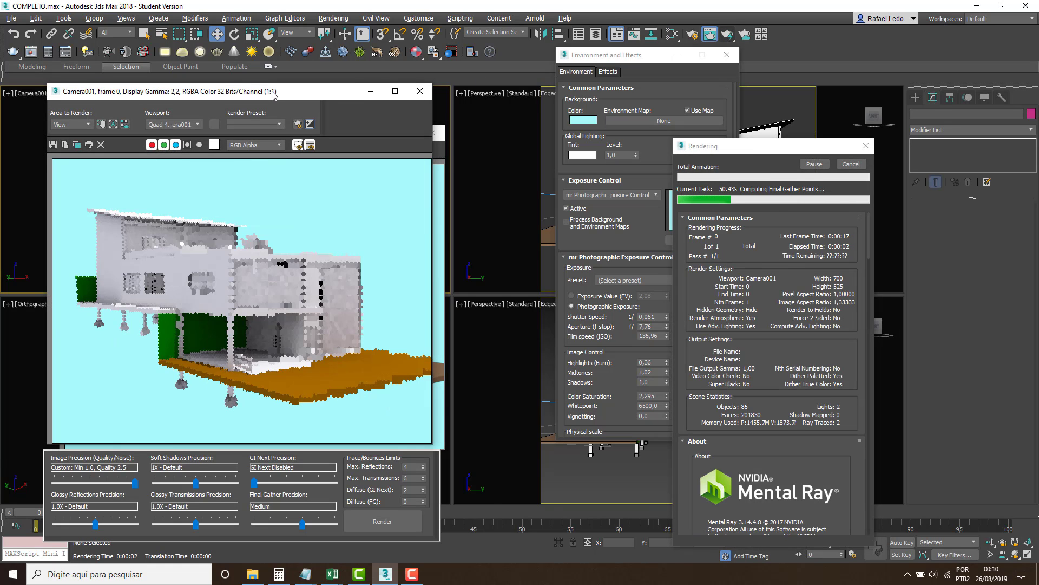
{"action": "left_click_drag", "start_coordinate": [273, 91], "coordinate": [610, 118]}
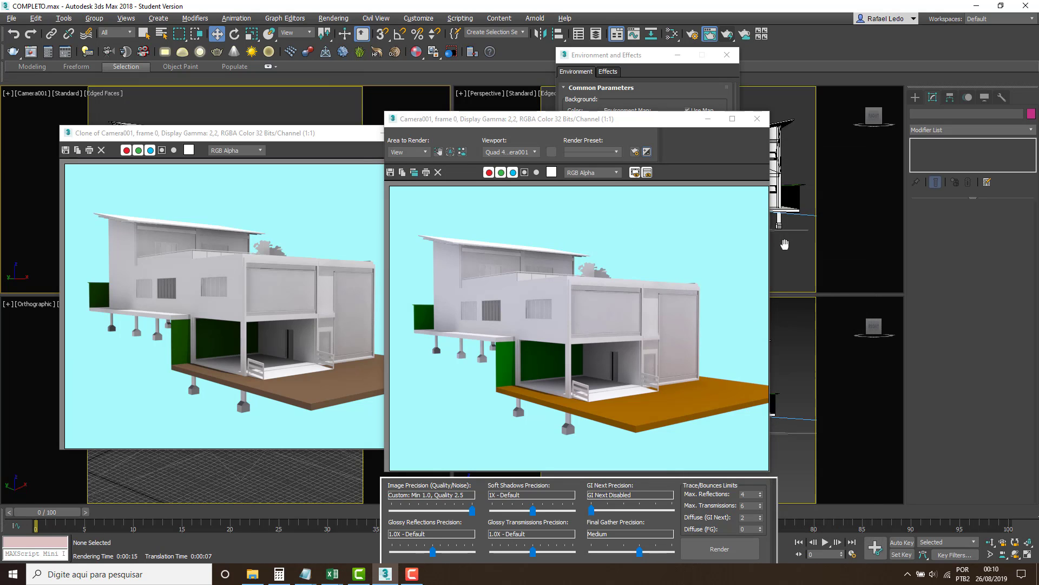
{"action": "left_click", "coordinate": [757, 119]}
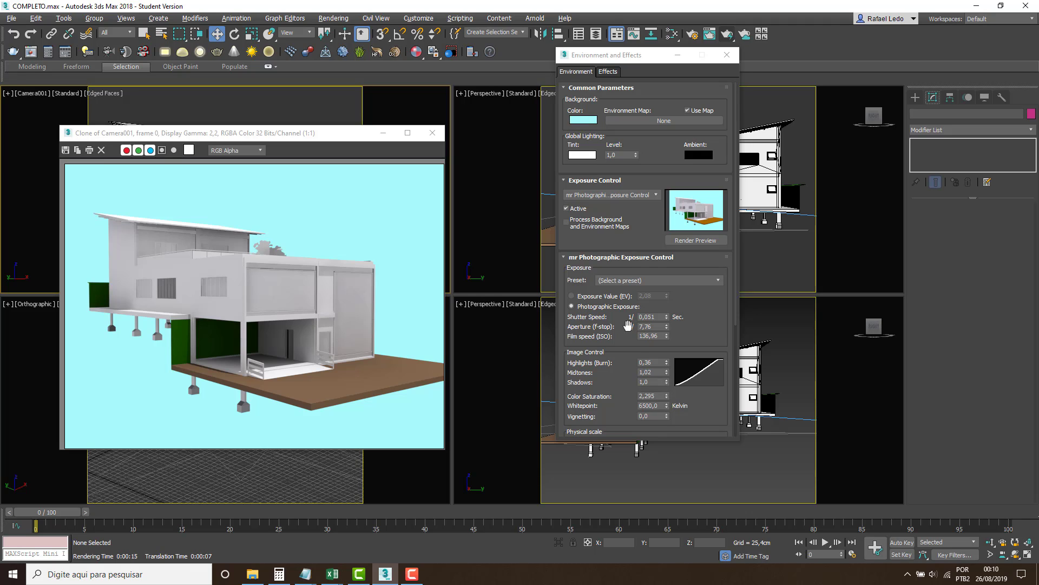
Reset Color Saturation to 1.0
{"action": "left_click_drag", "start_coordinate": [657, 397], "coordinate": [635, 394]}
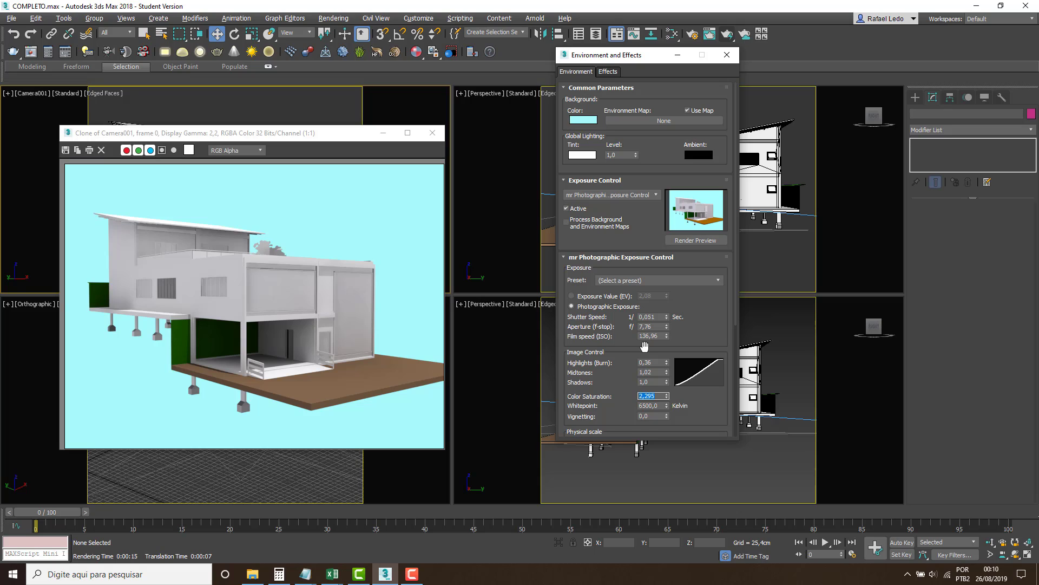
{"action": "type", "text": "1,0"}
{"action": "key", "text": "Return"}
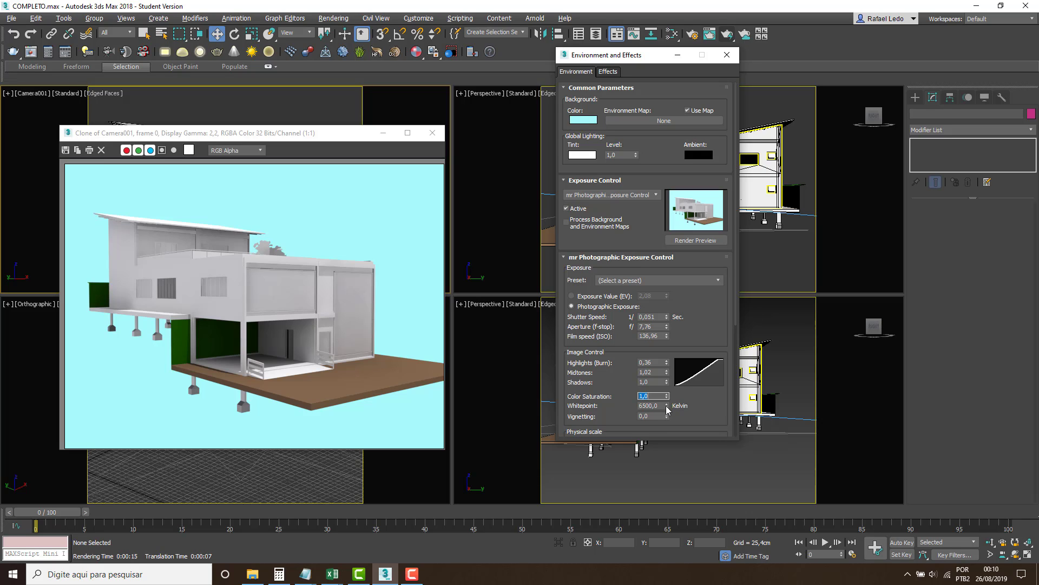
Raise the Whitepoint to about 10519.6 Kelvin and render Camera001 for comparison with the clone, closing the new frame
{"action": "left_click_drag", "start_coordinate": [666, 406], "coordinate": [665, 417]}
{"action": "left_click_drag", "start_coordinate": [667, 386], "coordinate": [668, 292]}
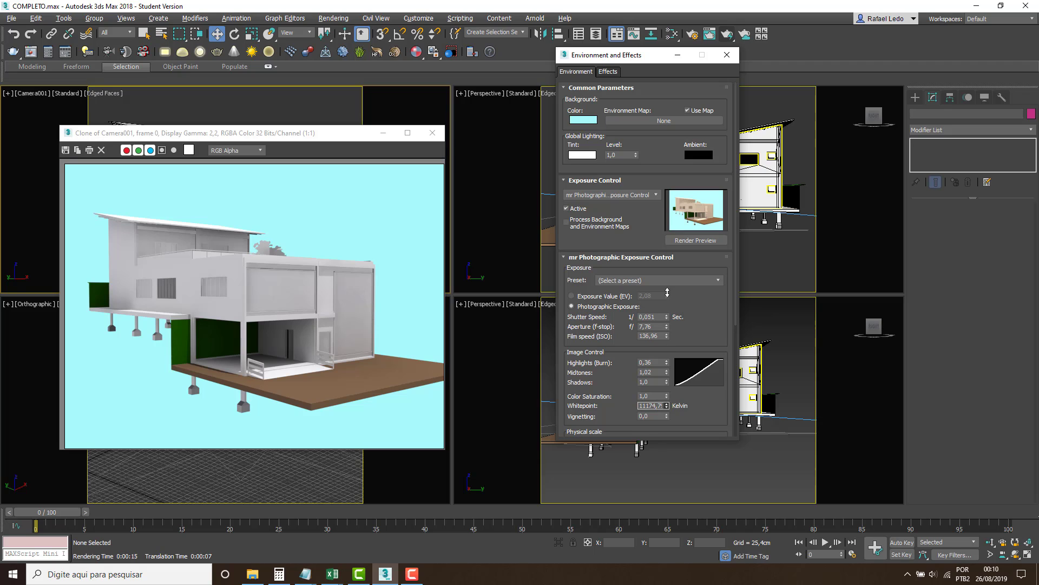
{"action": "left_click", "coordinate": [728, 34]}
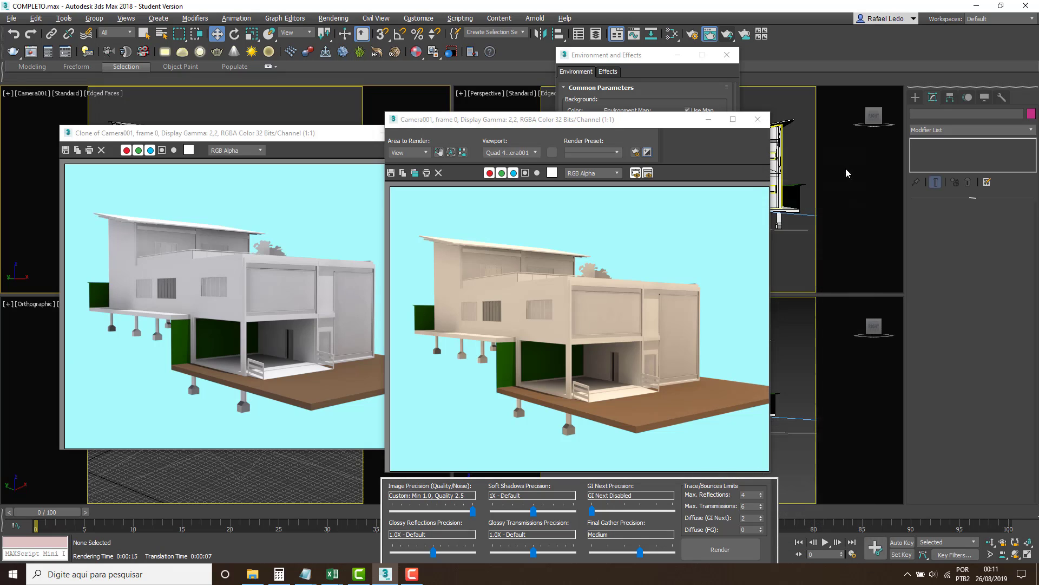
{"action": "left_click", "coordinate": [757, 119]}
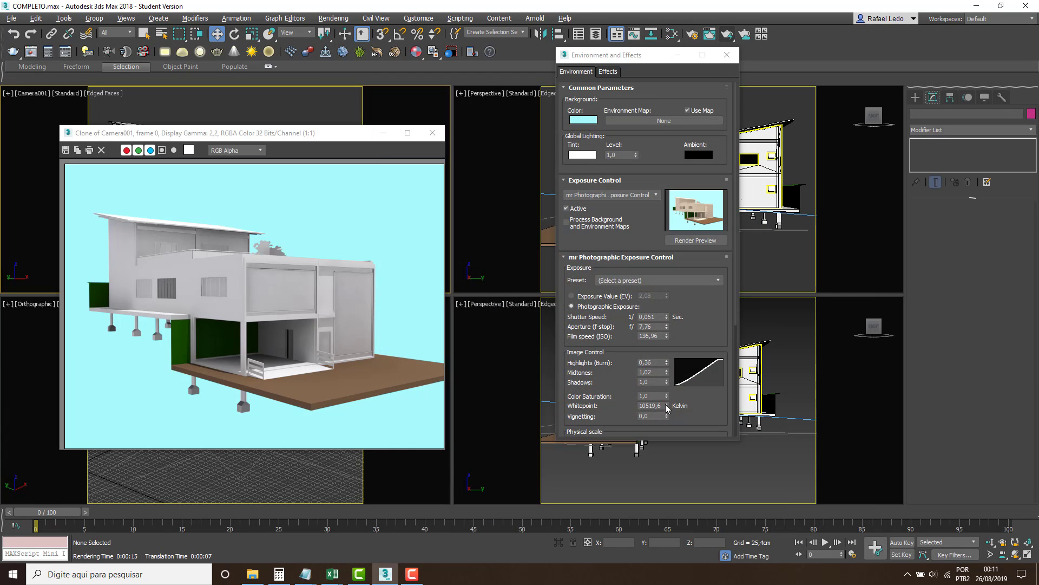
Set the Whitepoint to about 5785.78 Kelvin and Vignetting to 3.07, and render Camera001 next to the clone
{"action": "left_click_drag", "start_coordinate": [667, 408], "coordinate": [673, 429]}
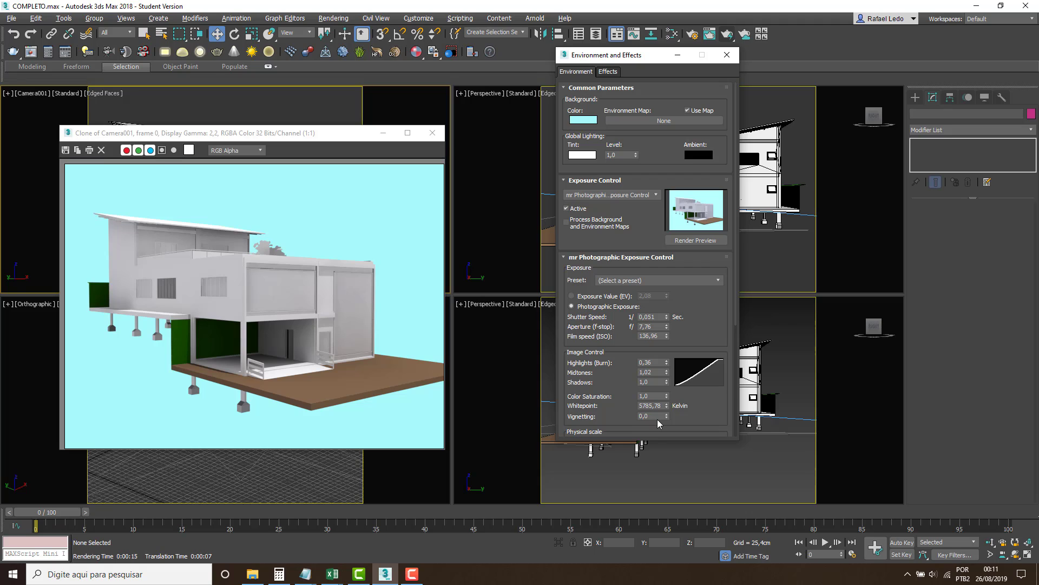
{"action": "left_click_drag", "start_coordinate": [665, 417], "coordinate": [655, 246]}
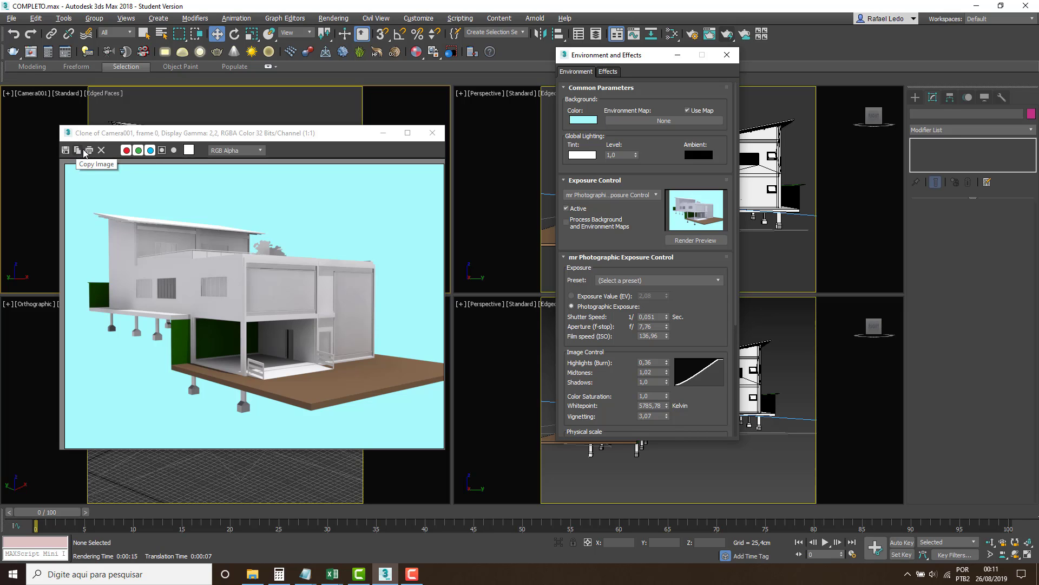
{"action": "left_click_drag", "start_coordinate": [144, 135], "coordinate": [112, 103]}
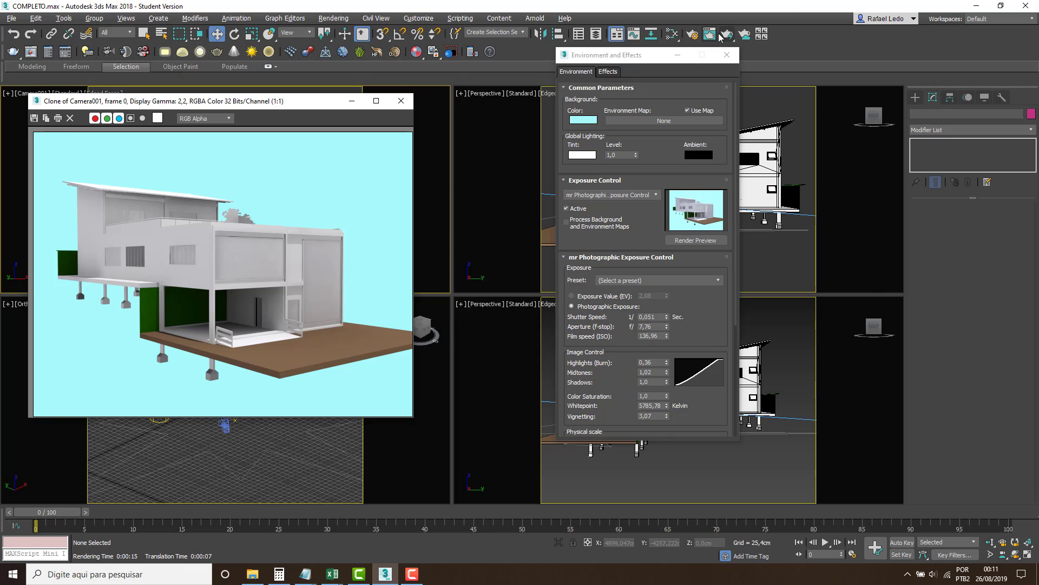
{"action": "left_click", "coordinate": [727, 33]}
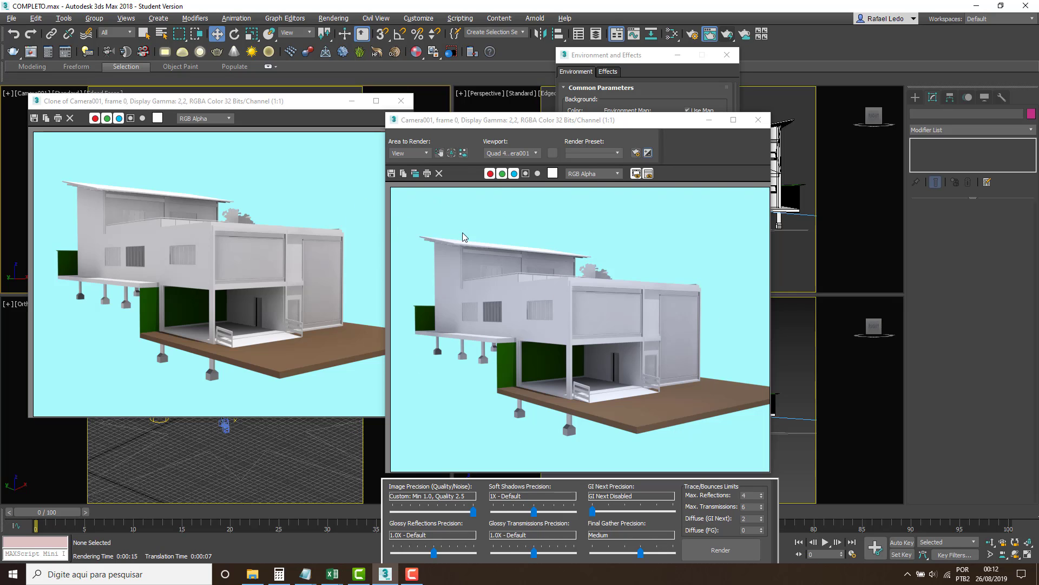
Close the rendered frame and its clone, and dolly and orbit Camera001 to a closer view of the house's open ground-floor terrace
{"action": "left_click", "coordinate": [758, 120]}
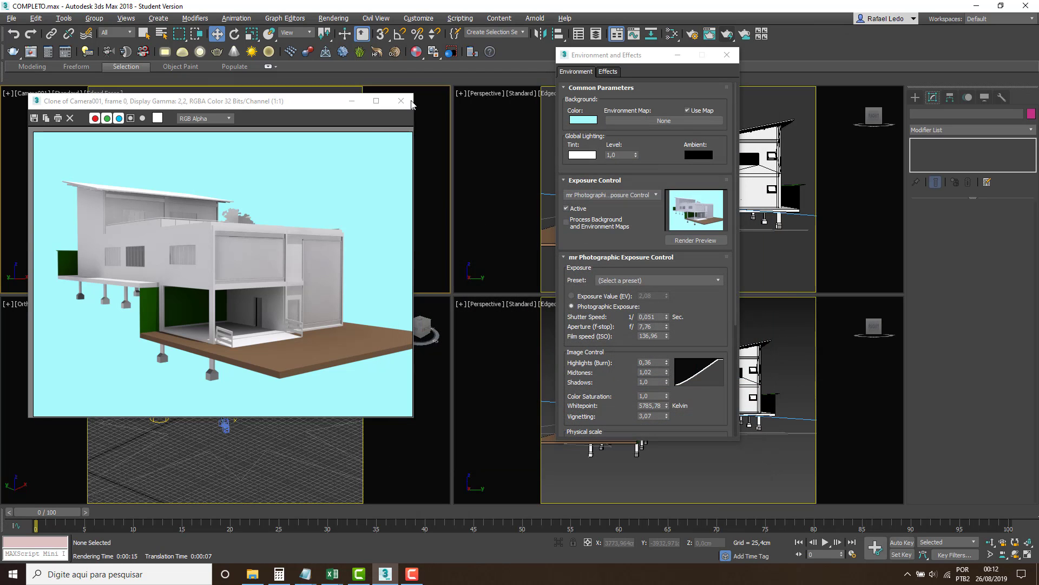
{"action": "left_click", "coordinate": [410, 102]}
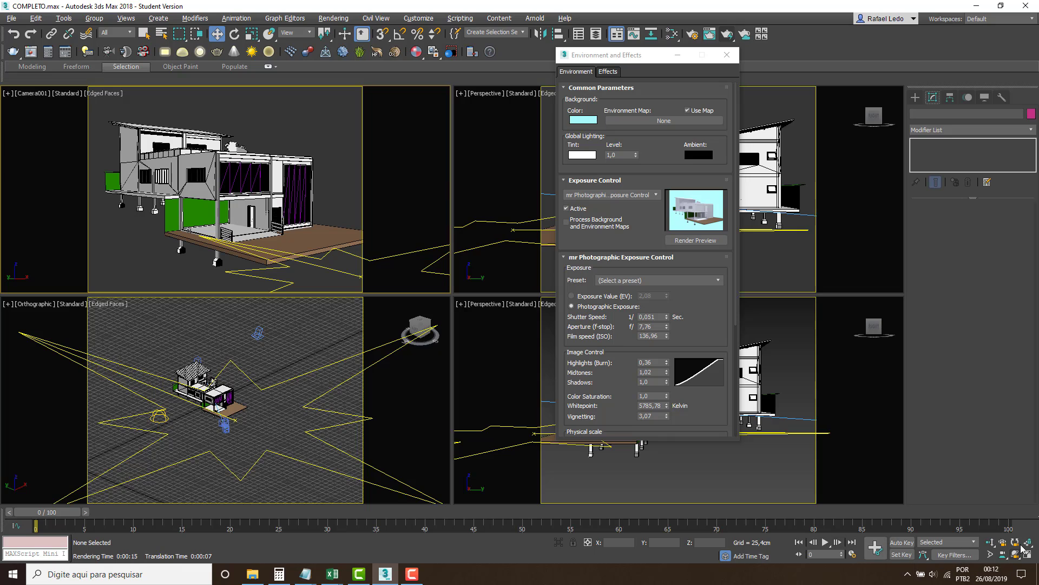
{"action": "left_click", "coordinate": [990, 542]}
{"action": "left_click_drag", "start_coordinate": [228, 249], "coordinate": [232, 223]}
{"action": "right_click", "coordinate": [342, 267]}
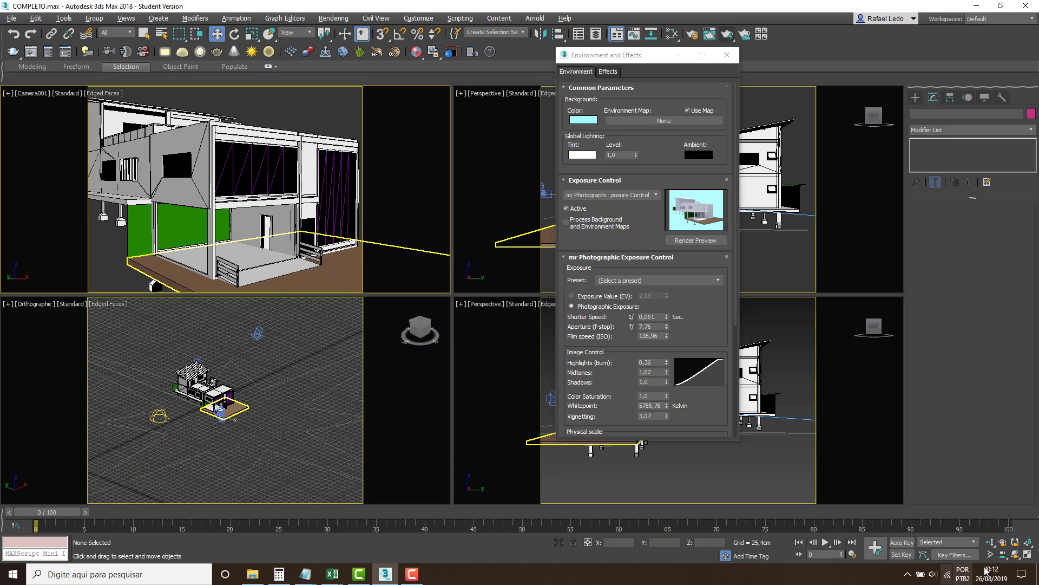
{"action": "left_click", "coordinate": [1016, 554]}
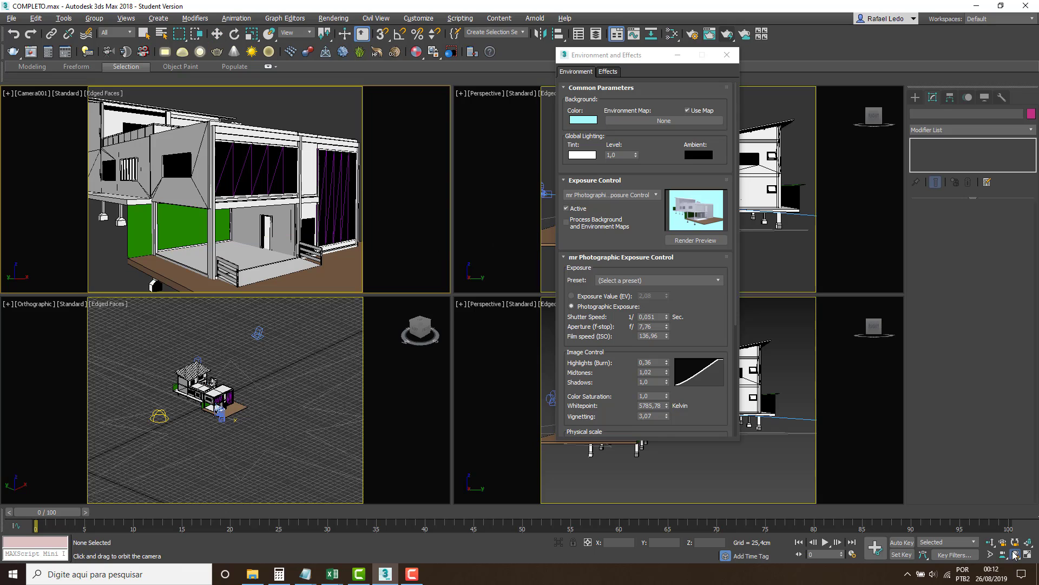
{"action": "left_click_drag", "start_coordinate": [237, 237], "coordinate": [232, 236]}
{"action": "right_click", "coordinate": [231, 236]}
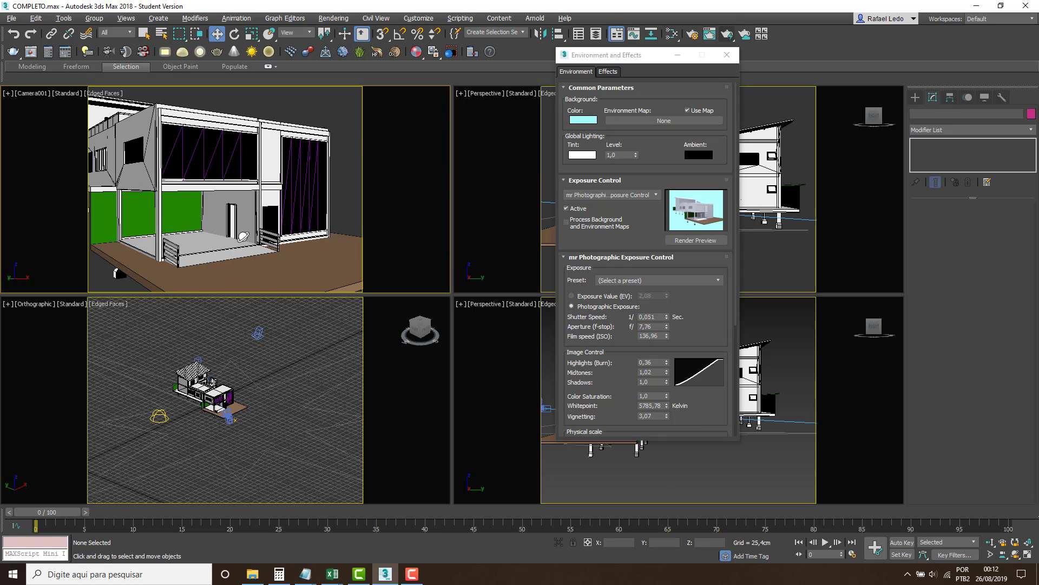
Set Vignetting to 1.0 and render the closer Camera001 view, placing its frame clear of the exposure settings
{"action": "left_click", "coordinate": [652, 416]}
{"action": "type", "text": "1"}
{"action": "key", "text": "Return"}
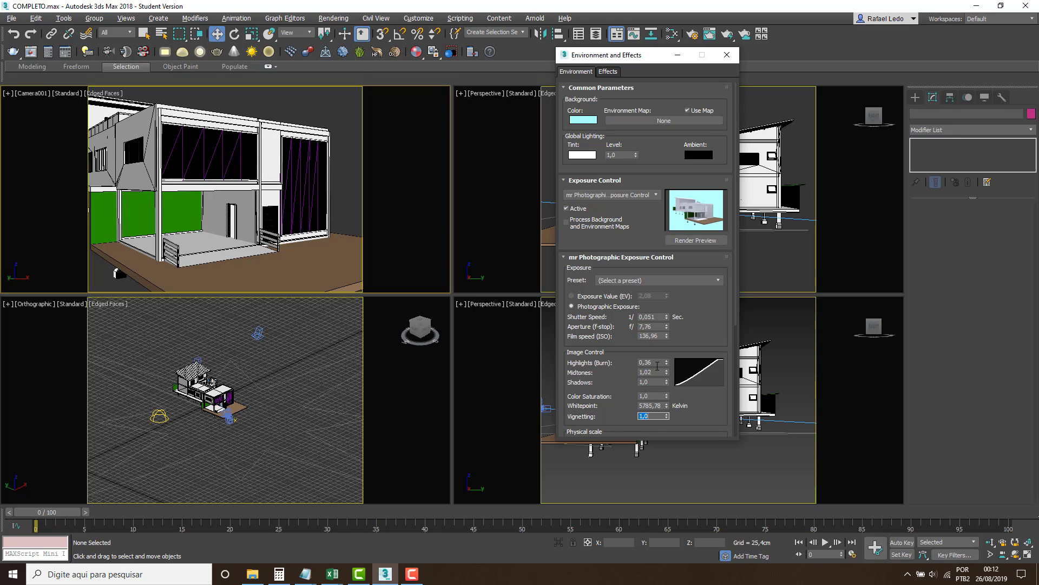
{"action": "left_click", "coordinate": [727, 40]}
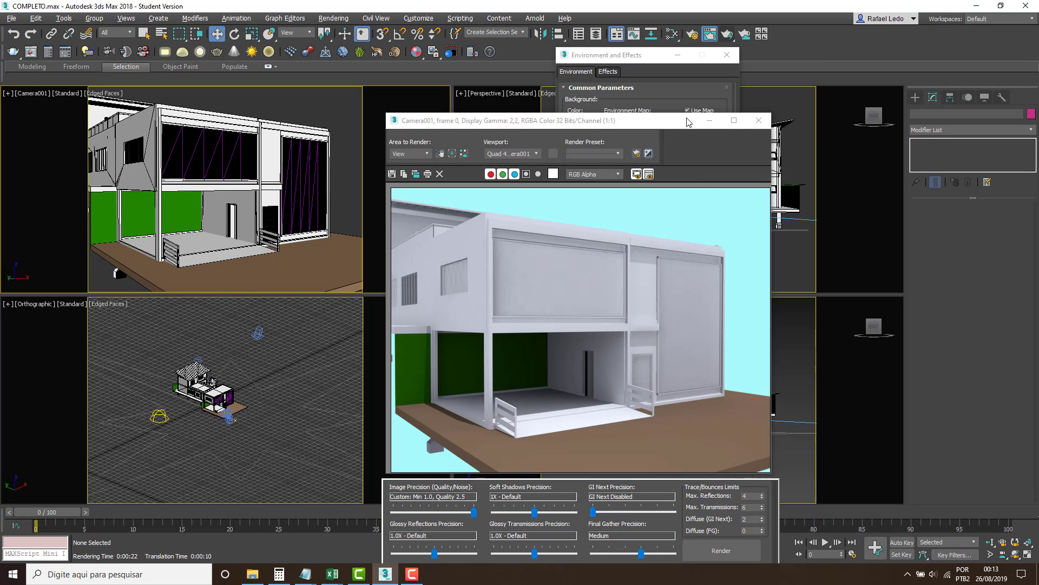
{"action": "left_click_drag", "start_coordinate": [609, 124], "coordinate": [236, 73]}
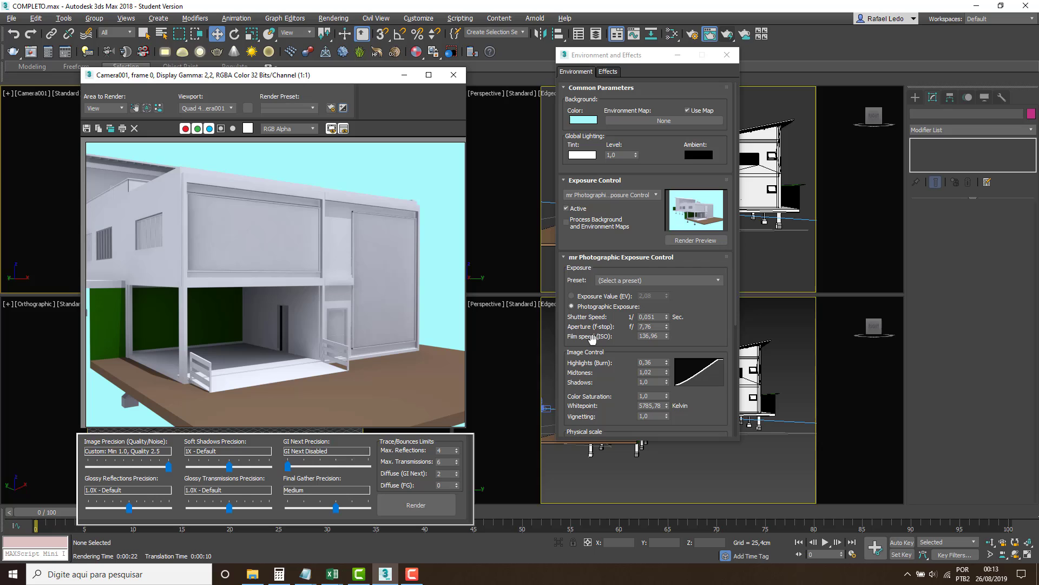
Clone the rendered frame beside the original, and raise Vignetting for another render of Camera001
{"action": "left_click", "coordinate": [654, 416]}
{"action": "left_click", "coordinate": [651, 415]}
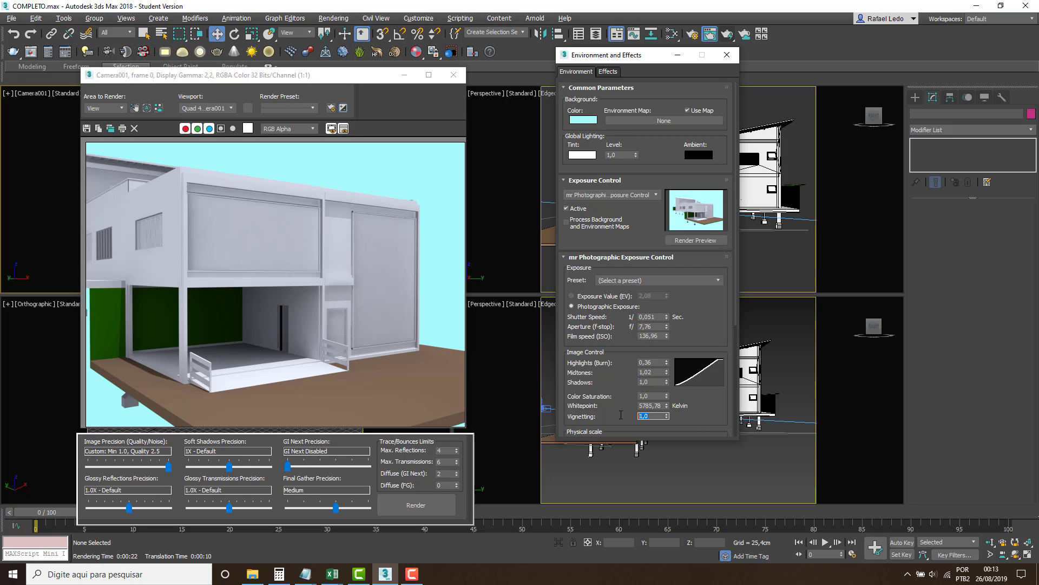
{"action": "left_click", "coordinate": [113, 129]}
{"action": "left_click_drag", "start_coordinate": [511, 148], "coordinate": [659, 195]}
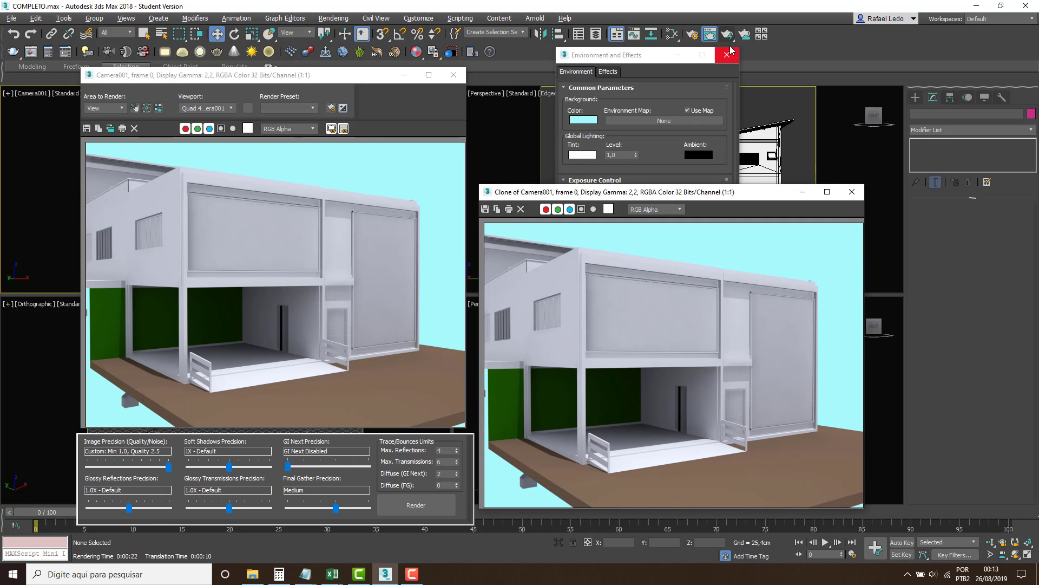
{"action": "left_click", "coordinate": [727, 34]}
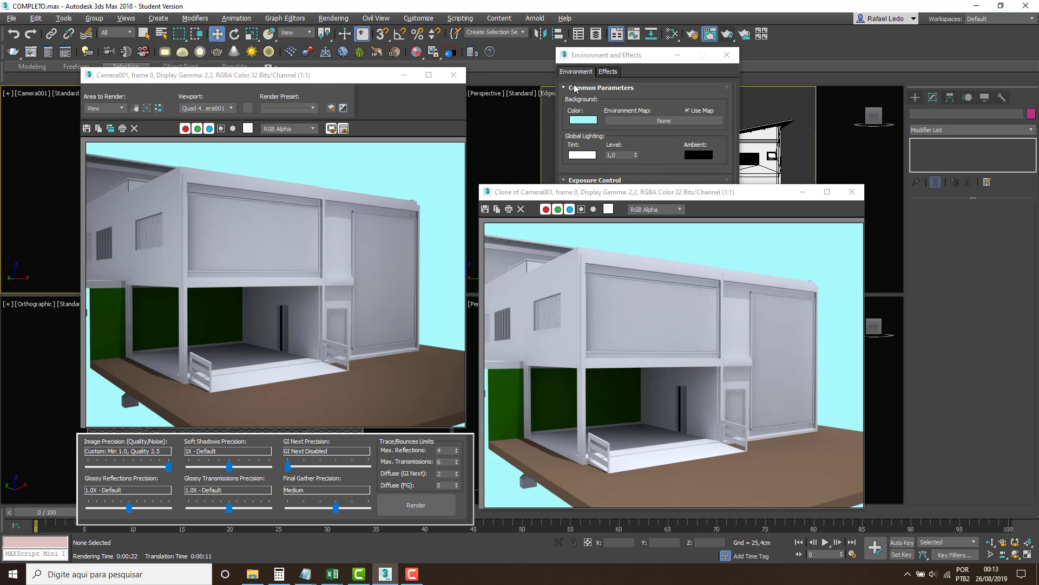
Set Vignetting to 20 and render Camera001 again, lining up the clone beside the new frame for comparison
{"action": "left_click", "coordinate": [613, 60]}
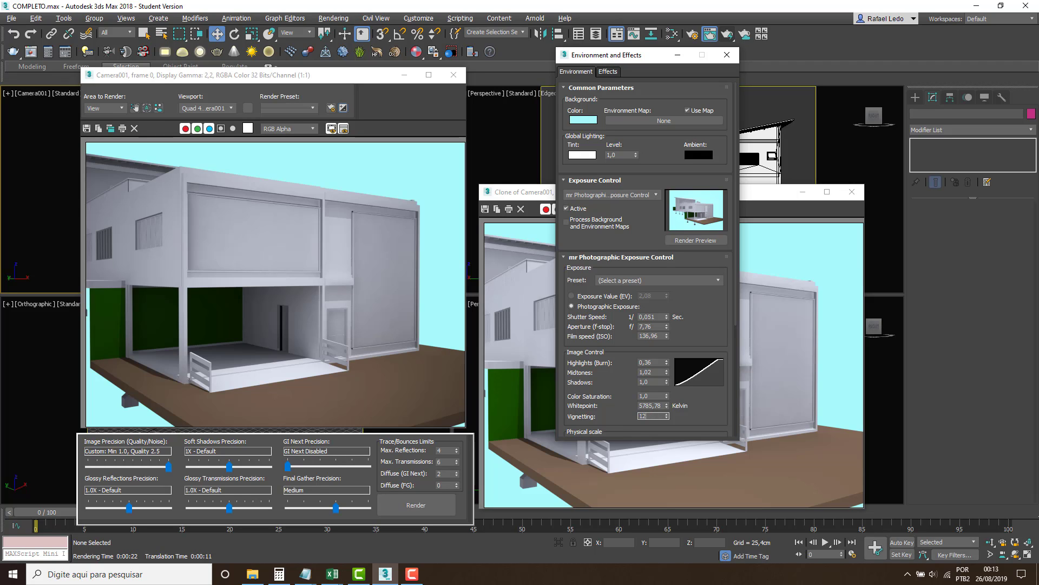
{"action": "key", "text": "BackSpace"}
{"action": "key", "text": "BackSpace"}
{"action": "left_click", "coordinate": [728, 35]}
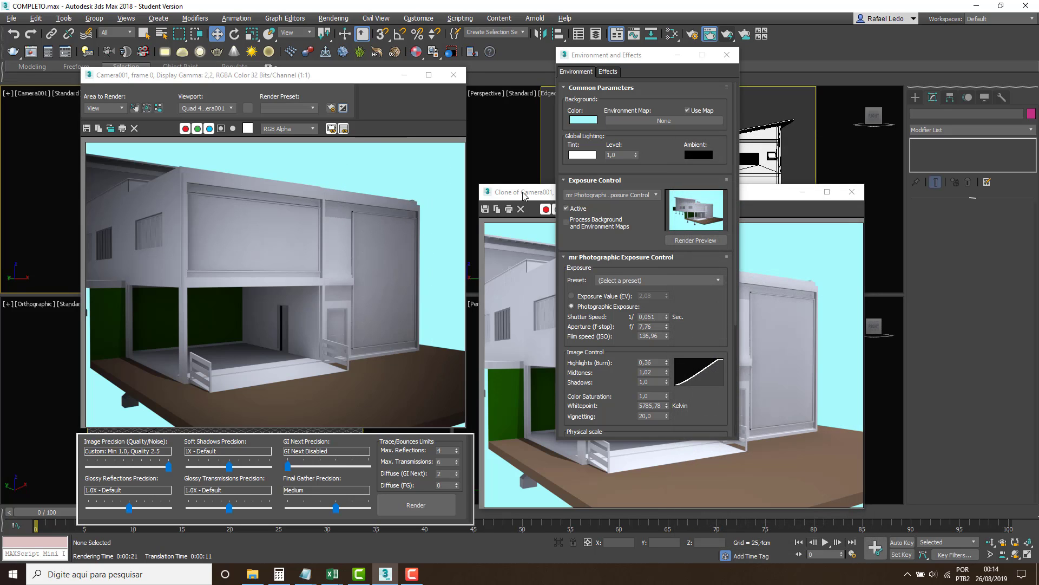
{"action": "mouse_move", "coordinate": [523, 195]}
{"action": "left_mouse_down"}
{"action": "mouse_move", "coordinate": [541, 96]}
{"action": "mouse_move", "coordinate": [529, 110]}
{"action": "left_mouse_up"}
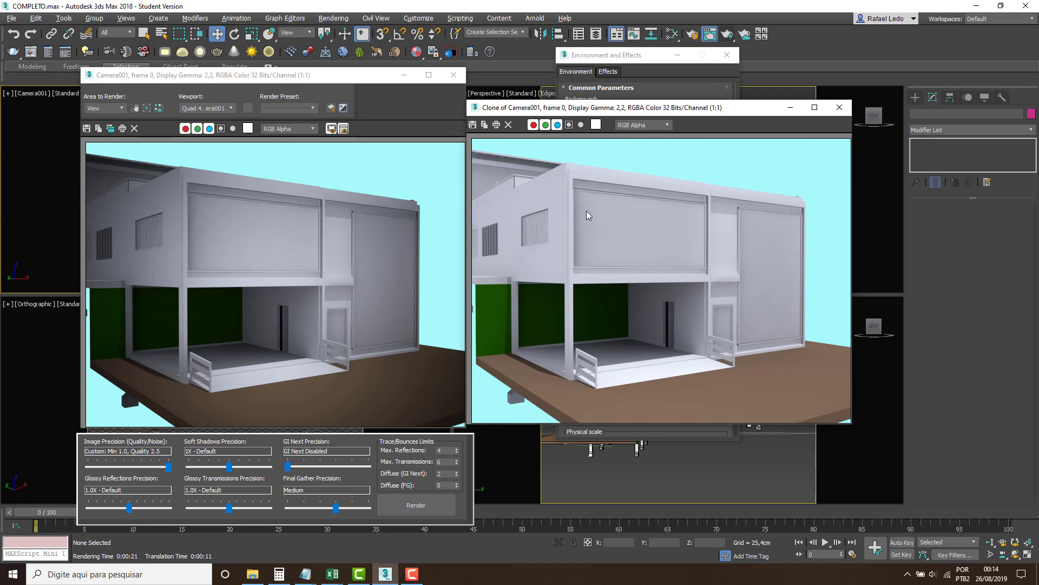